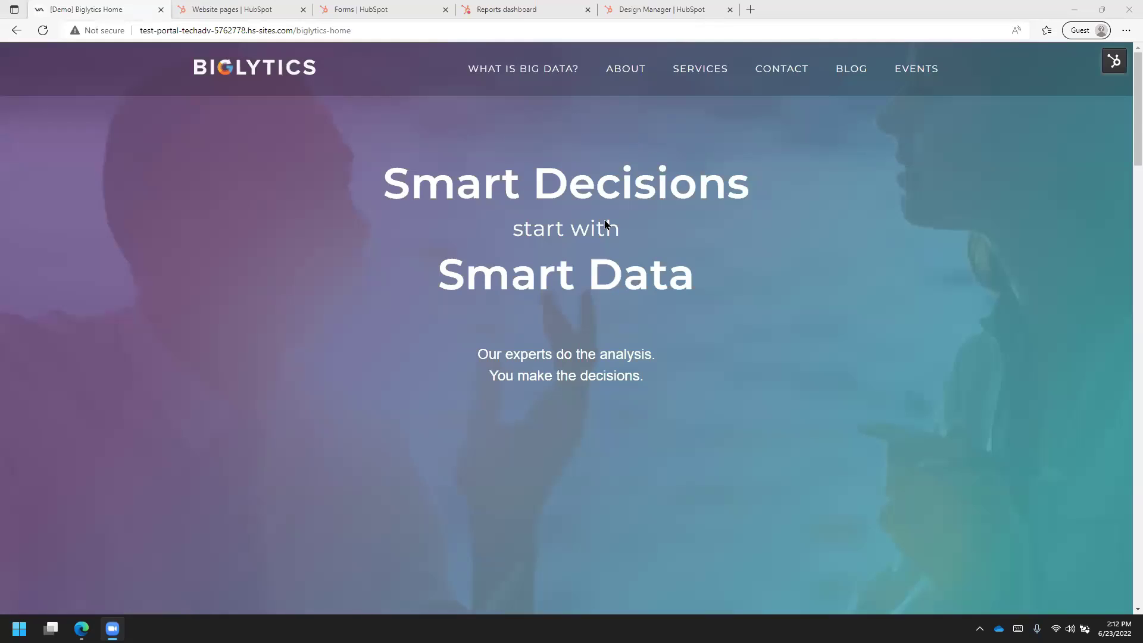
- Go to the About page of the live Biglytics site and open it for editing through the HubSpot tools
{"action": "scroll", "coordinate": [605, 224], "scroll_direction": "down", "scroll_amount": 15}
{"action": "scroll", "coordinate": [502, 57], "scroll_direction": "up", "scroll_amount": 15}
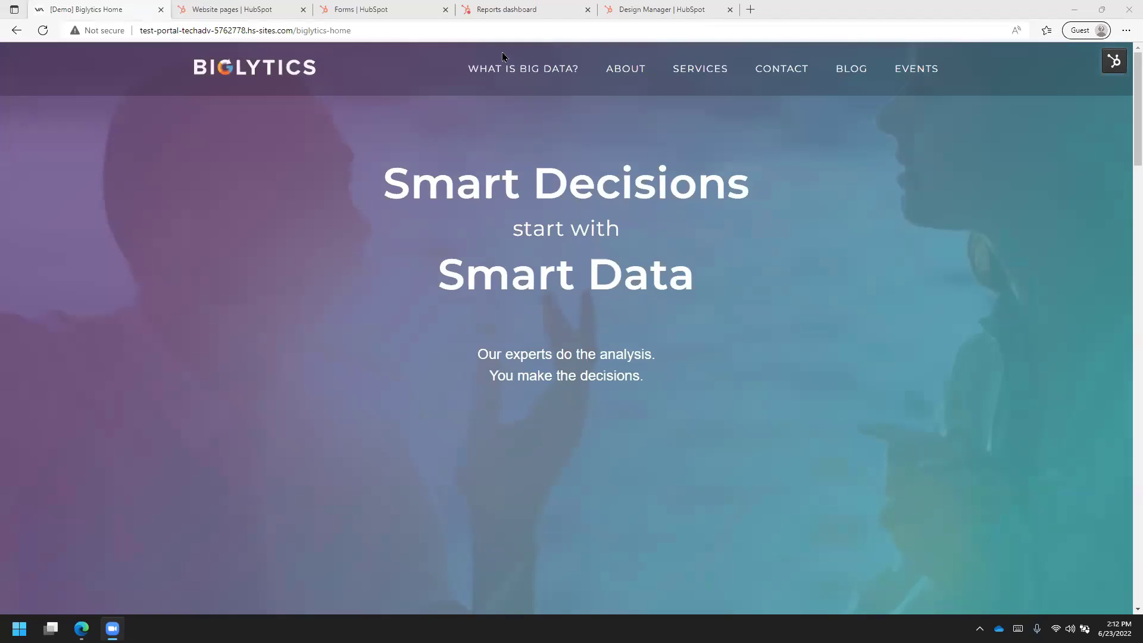
{"action": "left_click", "coordinate": [633, 76]}
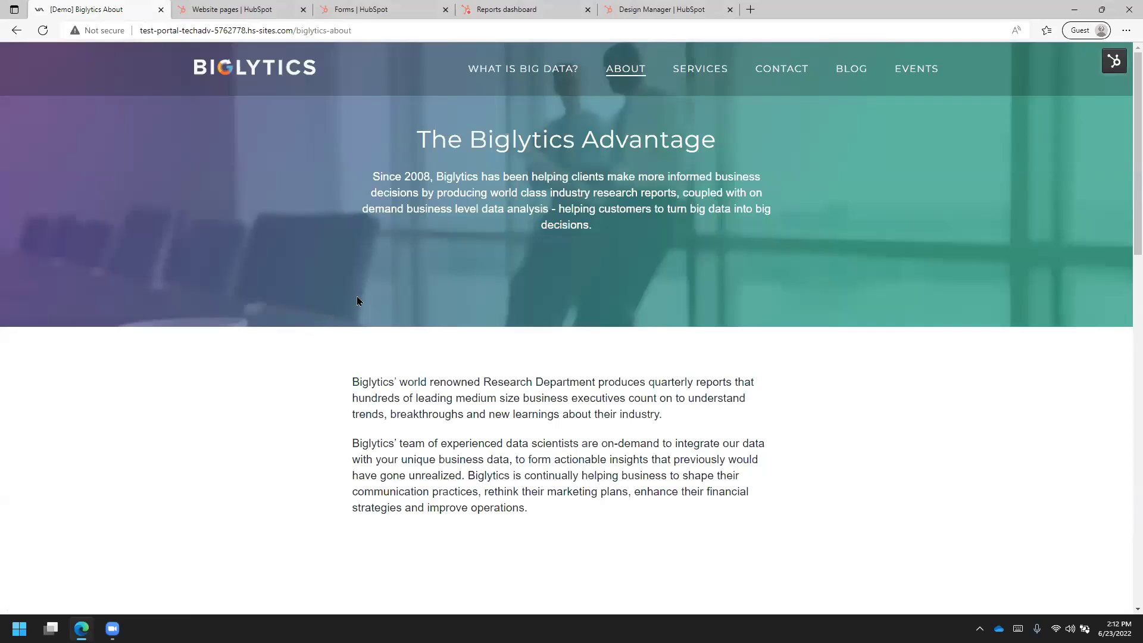
{"action": "left_click", "coordinate": [1111, 62]}
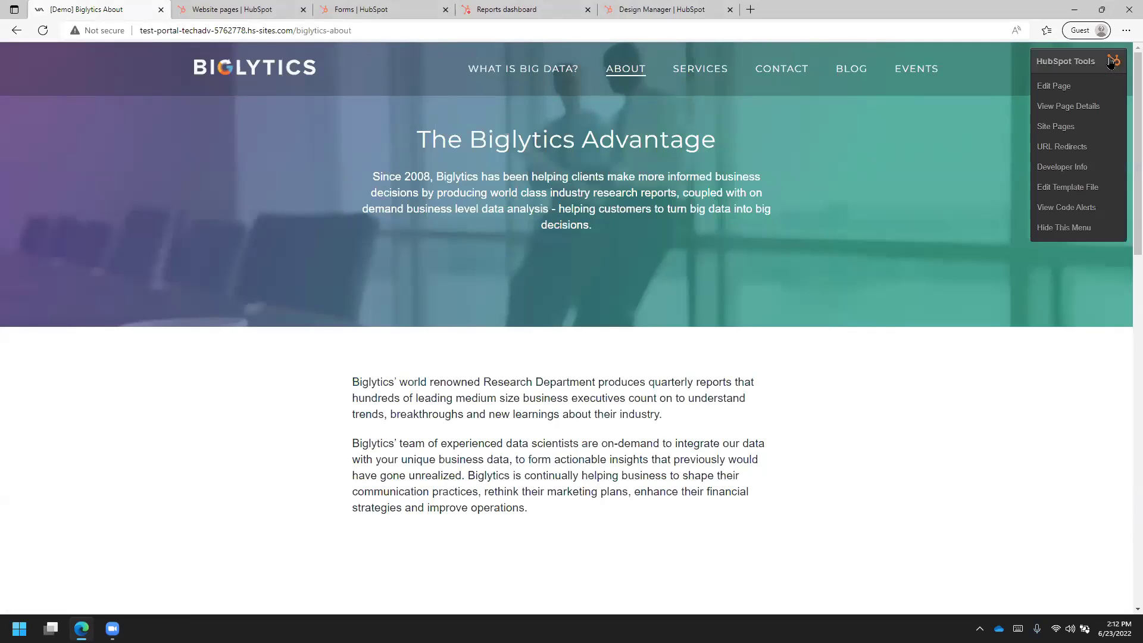
{"action": "left_click", "coordinate": [1062, 87]}
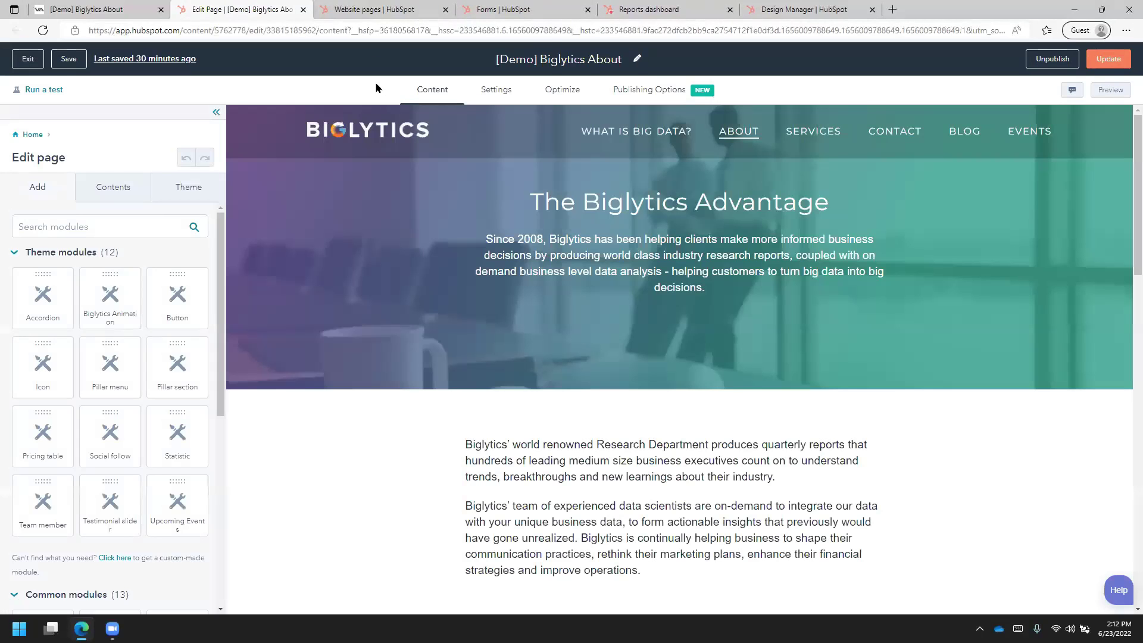
- Look over the portal's website pages list and the available Marketing tools
{"action": "left_click", "coordinate": [364, 12]}
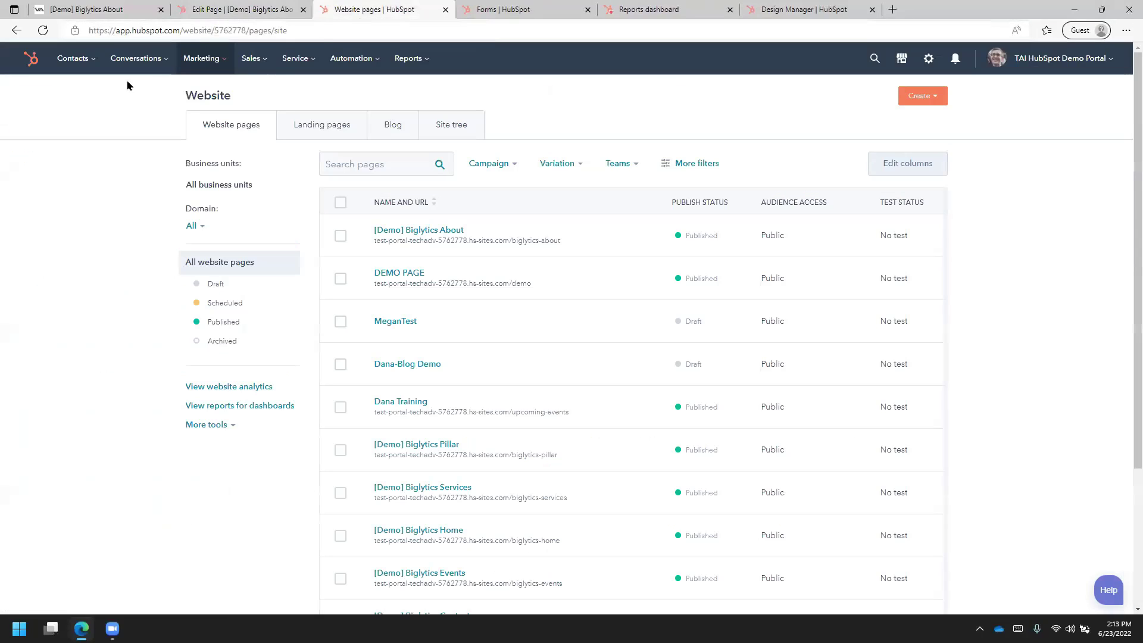
{"action": "left_click", "coordinate": [221, 64]}
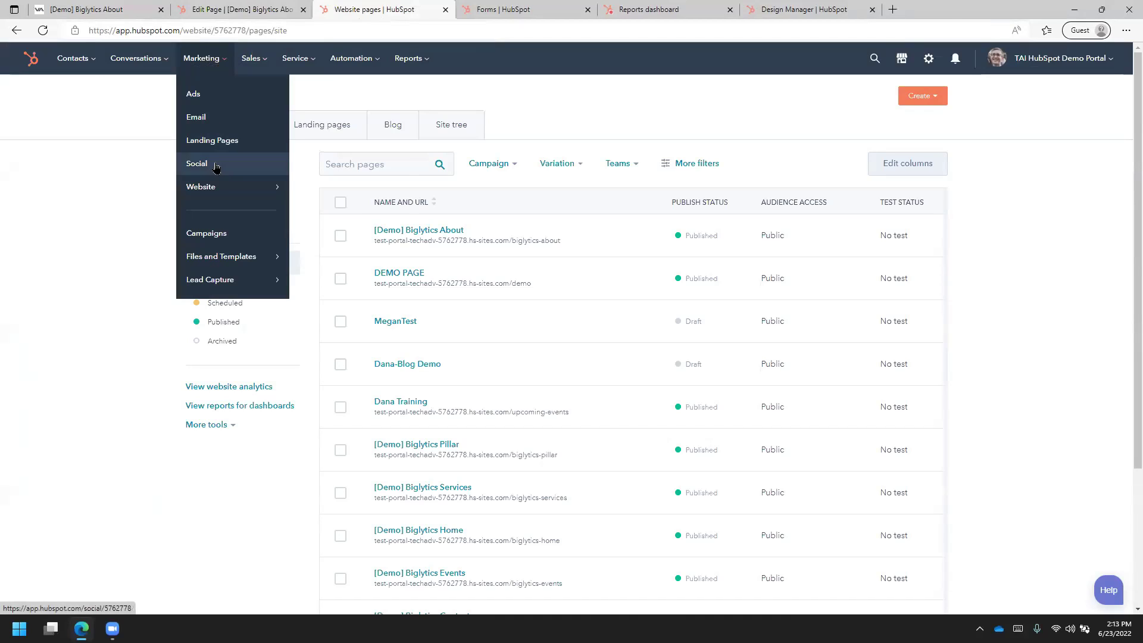
{"action": "mouse_move", "coordinate": [217, 188]}
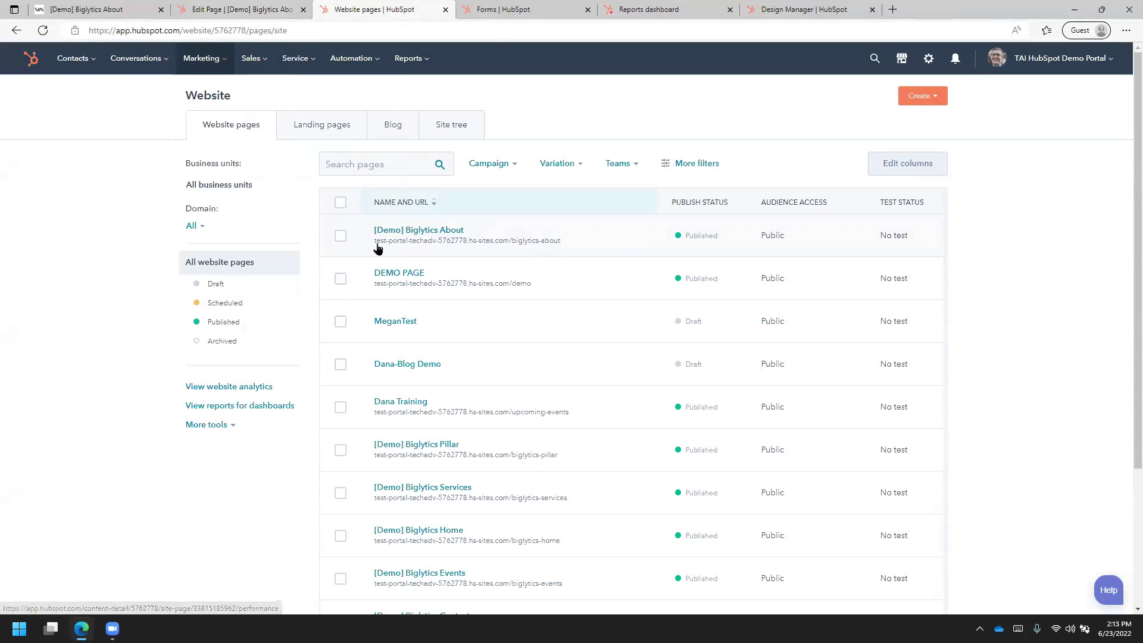
- Return to the About page editor and examine the common modules and the page's sections from the hero down through Our Team
{"action": "left_click", "coordinate": [258, 16]}
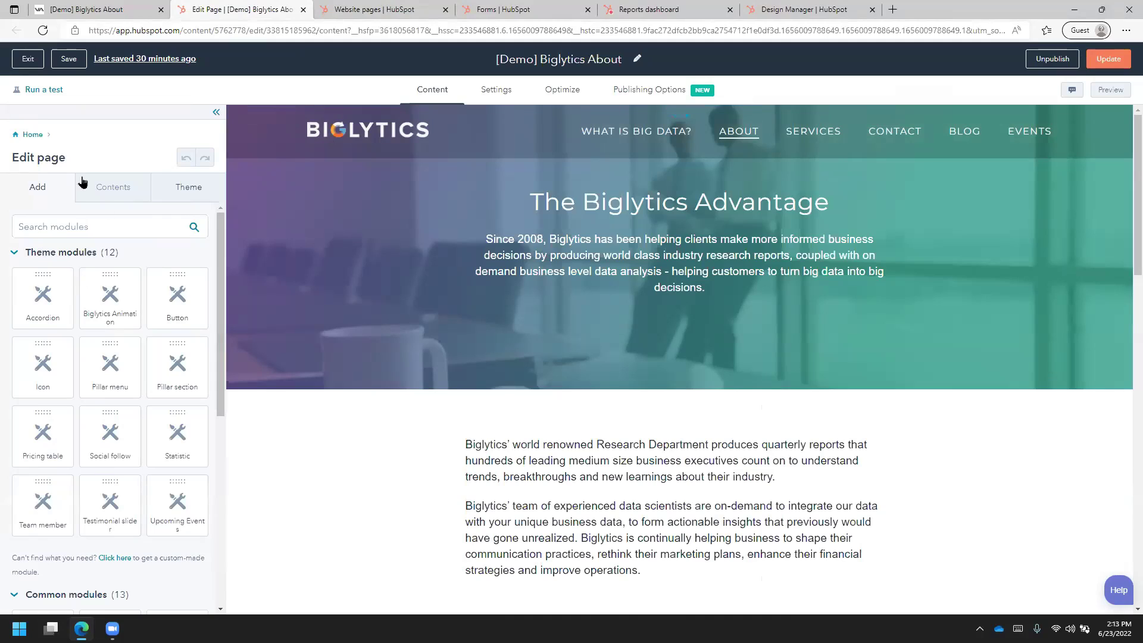
{"action": "scroll", "coordinate": [116, 345], "scroll_direction": "down", "scroll_amount": 5}
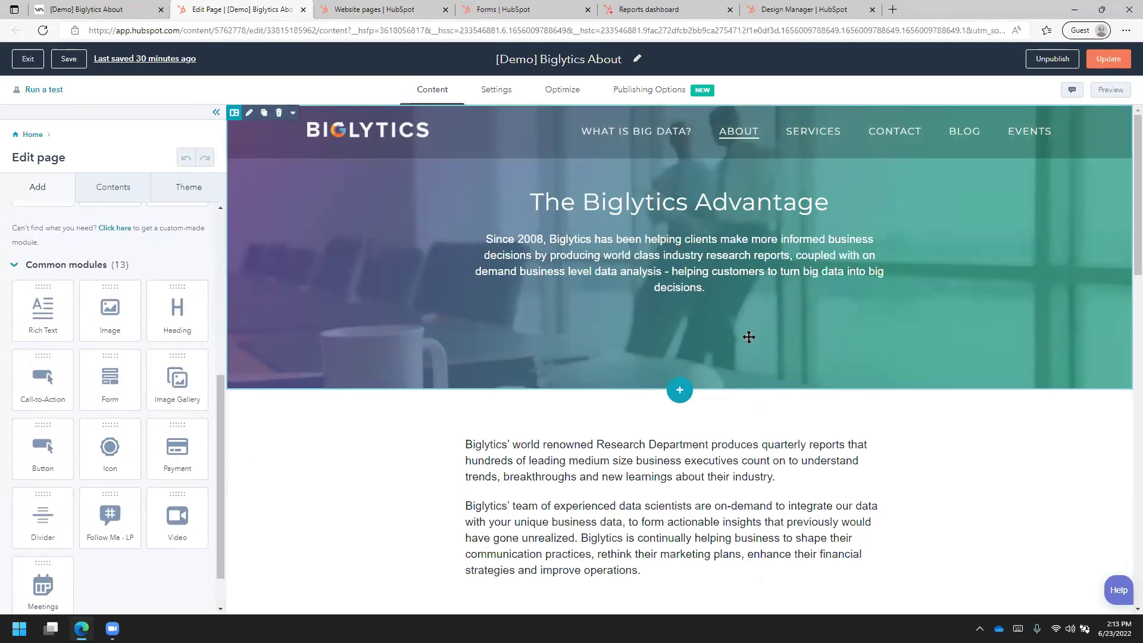
{"action": "scroll", "coordinate": [704, 314], "scroll_direction": "down", "scroll_amount": 5}
{"action": "scroll", "coordinate": [704, 307], "scroll_direction": "down", "scroll_amount": 1}
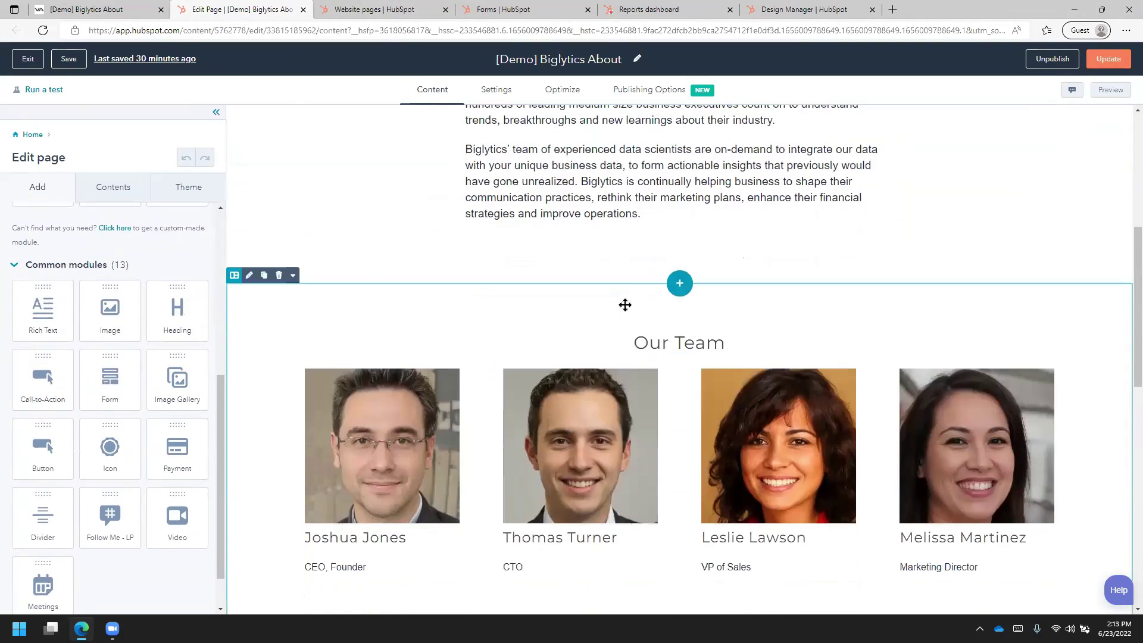
{"action": "scroll", "coordinate": [705, 307], "scroll_direction": "up", "scroll_amount": 5}
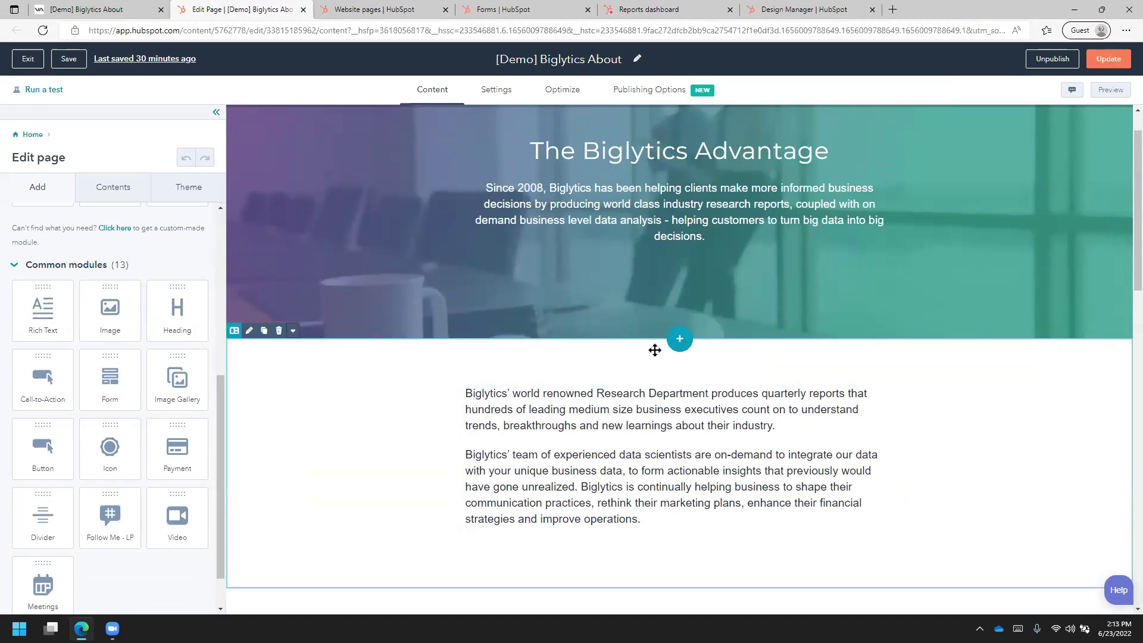
{"action": "scroll", "coordinate": [474, 302], "scroll_direction": "up", "scroll_amount": 1}
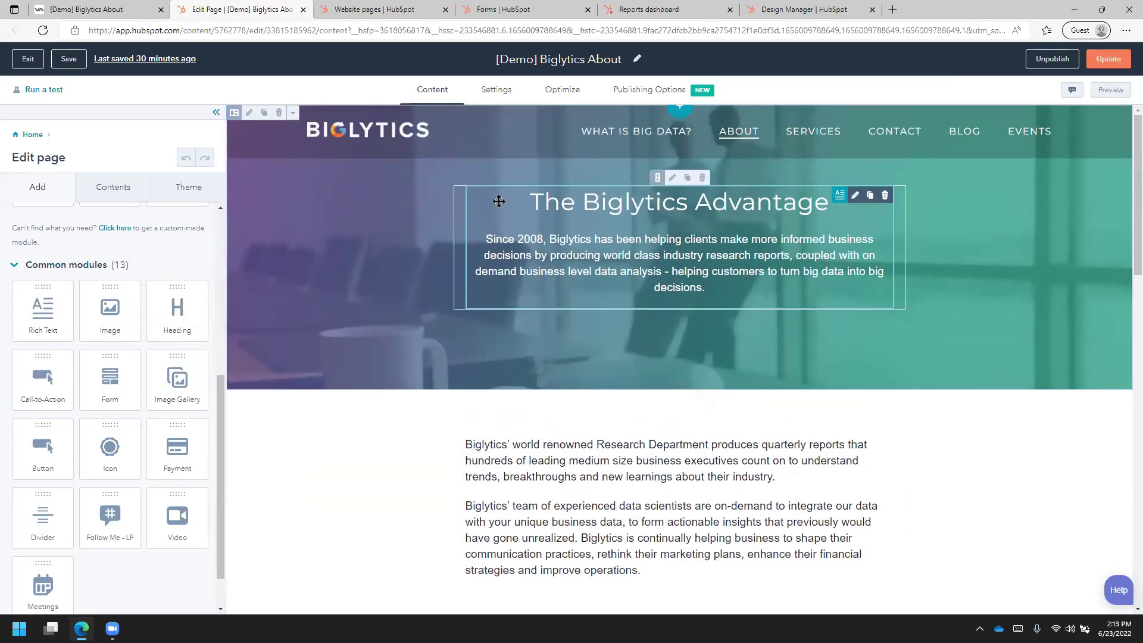
{"action": "scroll", "coordinate": [485, 199], "scroll_direction": "down", "scroll_amount": 5}
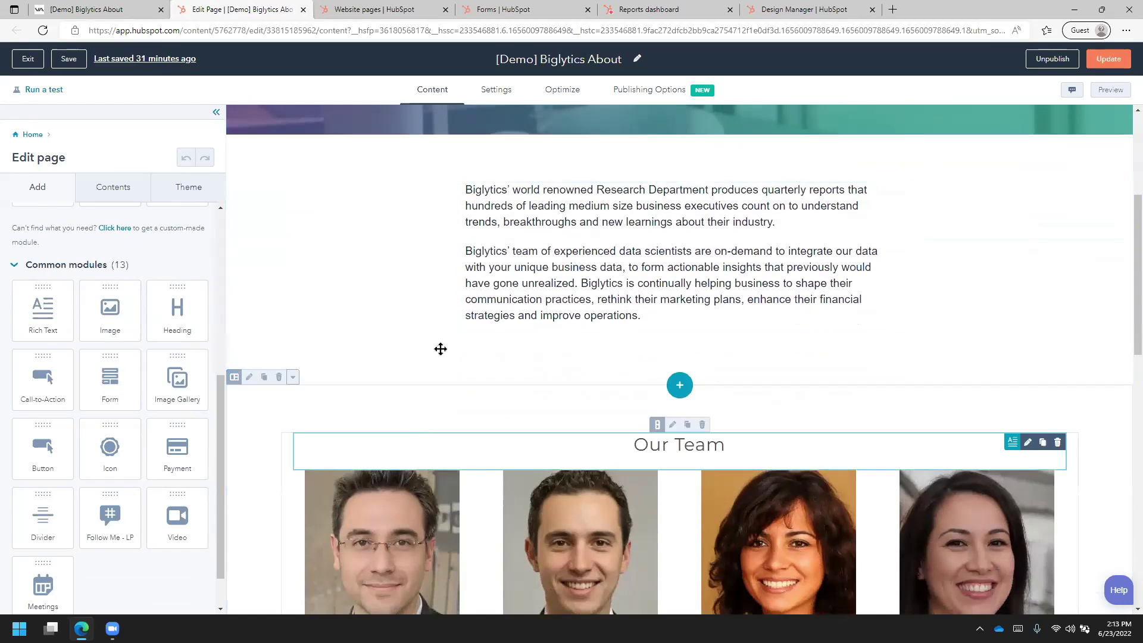
{"action": "scroll", "coordinate": [440, 342], "scroll_direction": "down", "scroll_amount": 12}
{"action": "scroll", "coordinate": [667, 303], "scroll_direction": "up", "scroll_amount": 3}
{"action": "scroll", "coordinate": [667, 302], "scroll_direction": "up", "scroll_amount": 15}
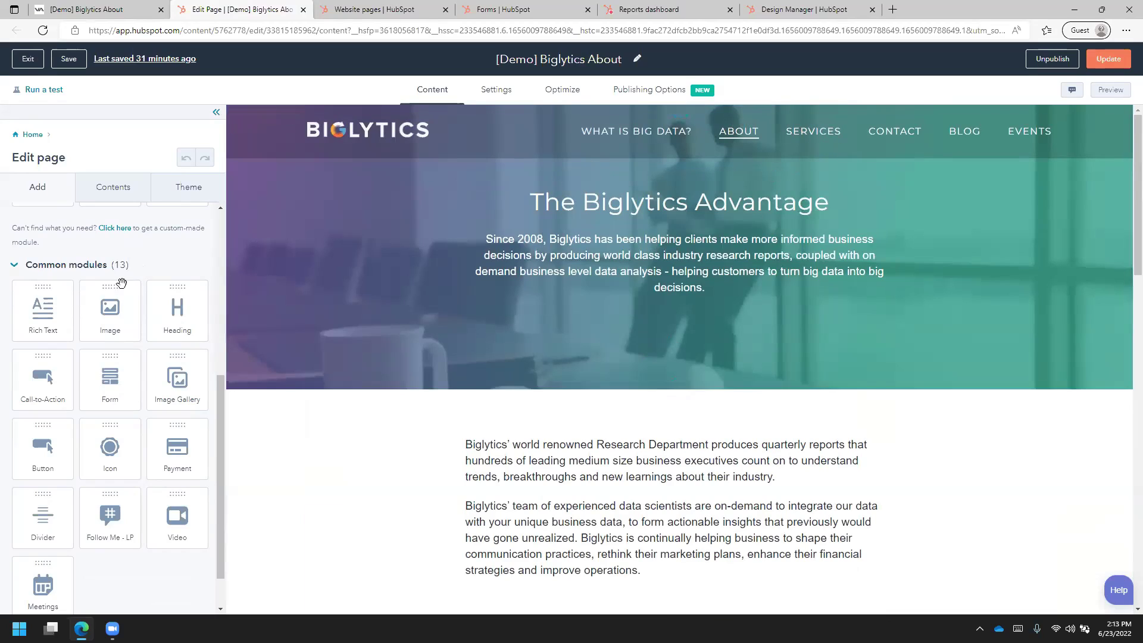
- Add a Call-to-Action module beneath the hero's intro paragraph and insert the Get Started CTA into it
{"action": "scroll", "coordinate": [119, 429], "scroll_direction": "up", "scroll_amount": 3}
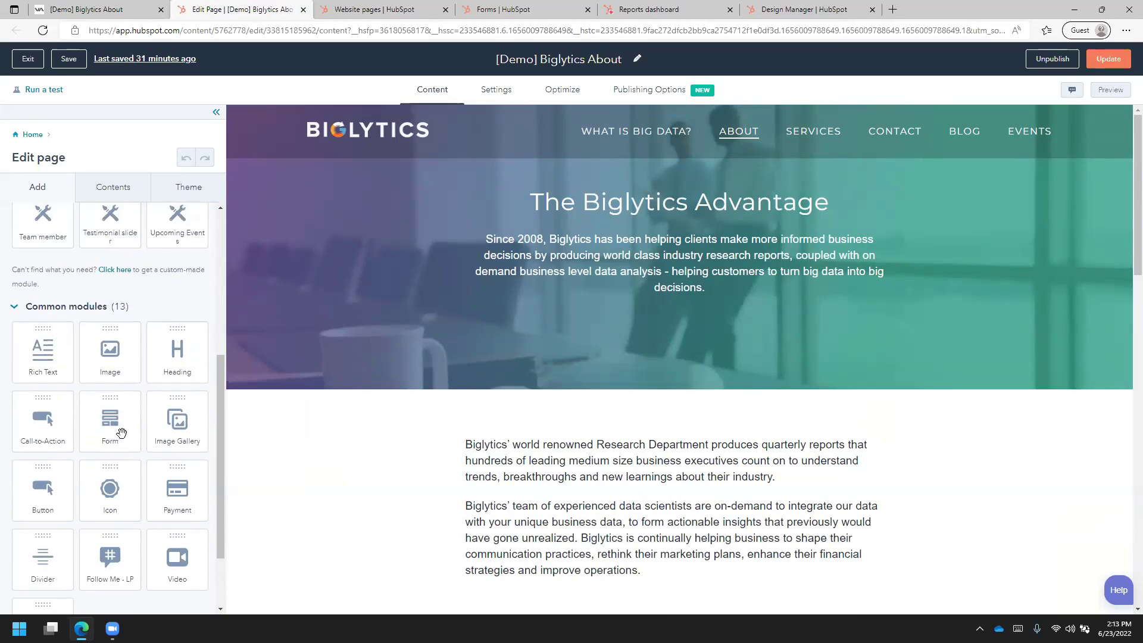
{"action": "scroll", "coordinate": [120, 434], "scroll_direction": "up", "scroll_amount": 3}
{"action": "scroll", "coordinate": [112, 400], "scroll_direction": "down", "scroll_amount": 6}
{"action": "left_click_drag", "start_coordinate": [46, 429], "coordinate": [664, 307]}
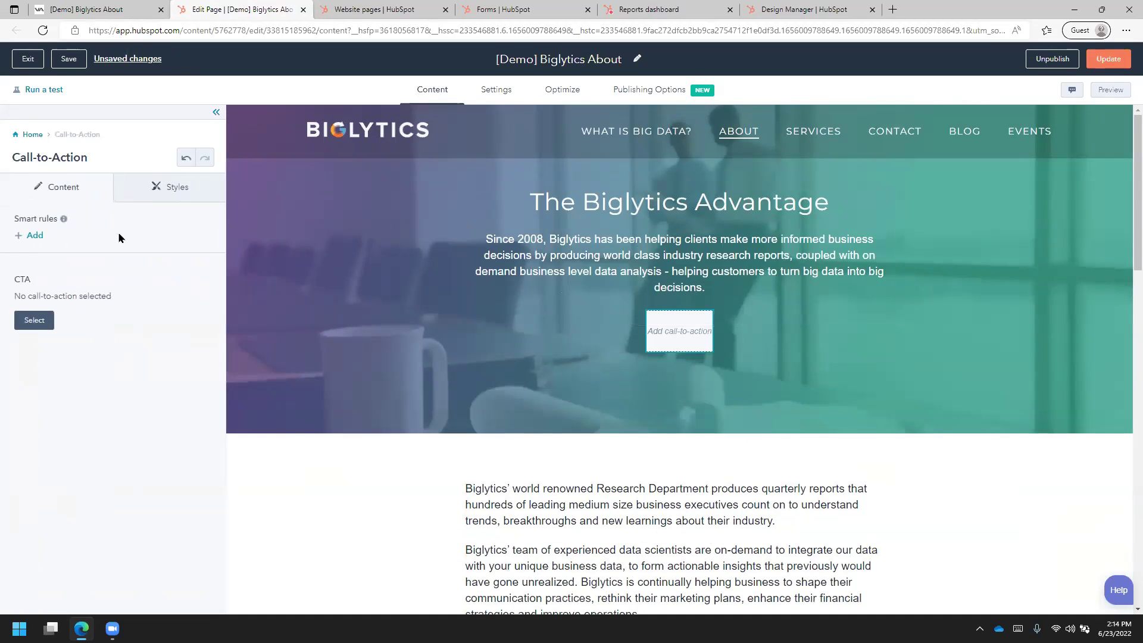
{"action": "left_click", "coordinate": [34, 320]}
{"action": "left_click", "coordinate": [744, 313]}
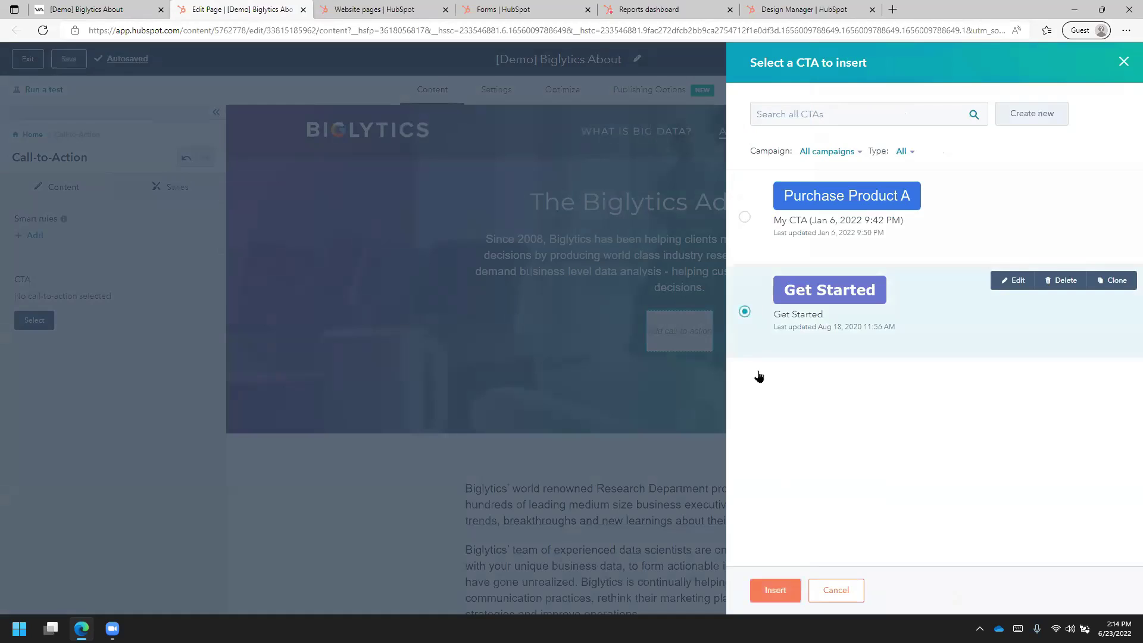
{"action": "left_click", "coordinate": [786, 592]}
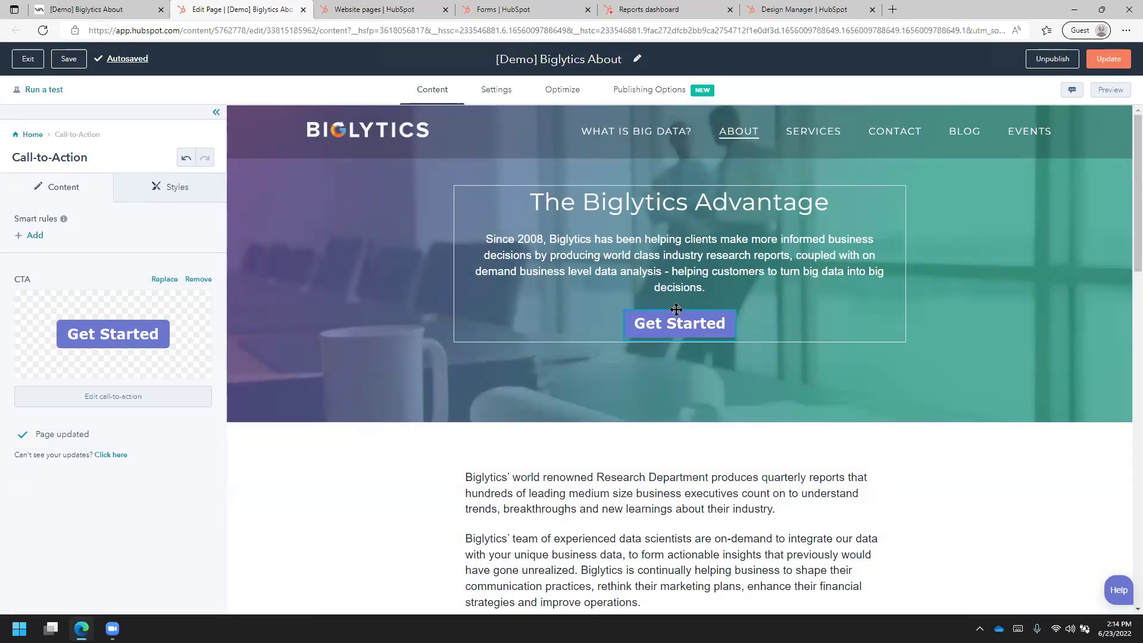
- Publish the page update while continuing to edit, and reload the live About page to check it
{"action": "left_click", "coordinate": [1108, 58]}
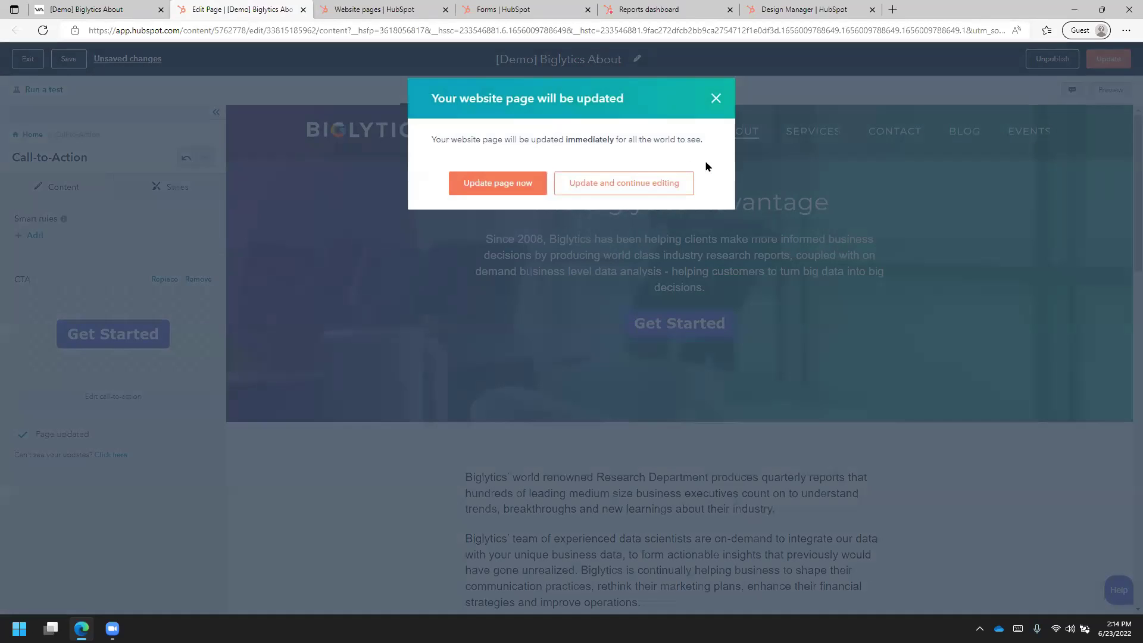
{"action": "left_click", "coordinate": [593, 186]}
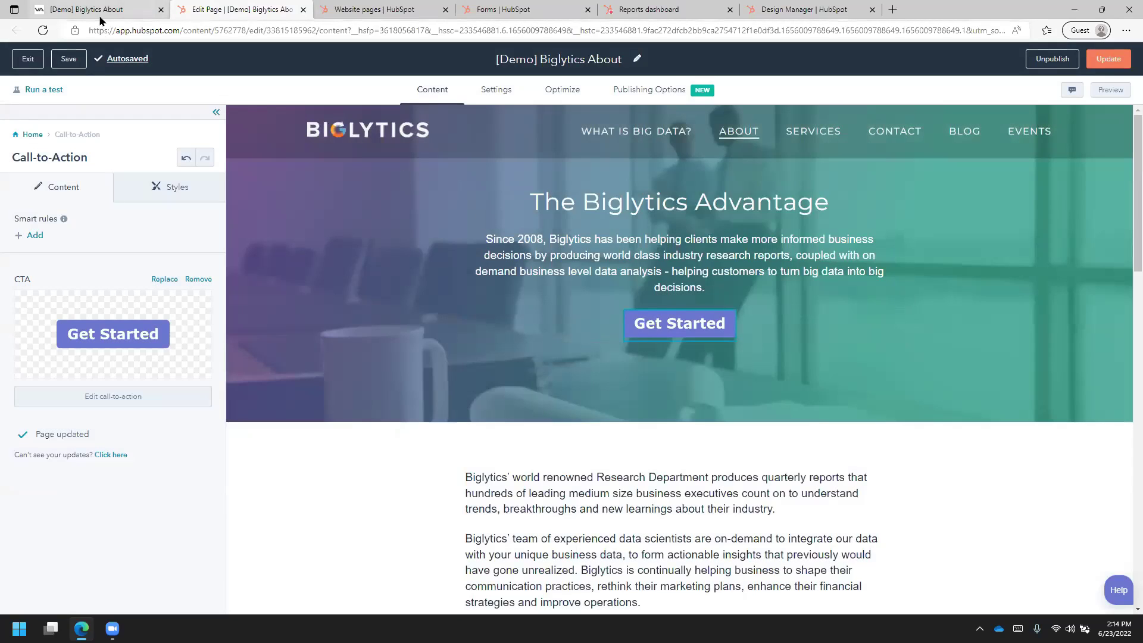
{"action": "left_click", "coordinate": [102, 17]}
{"action": "left_click", "coordinate": [42, 32]}
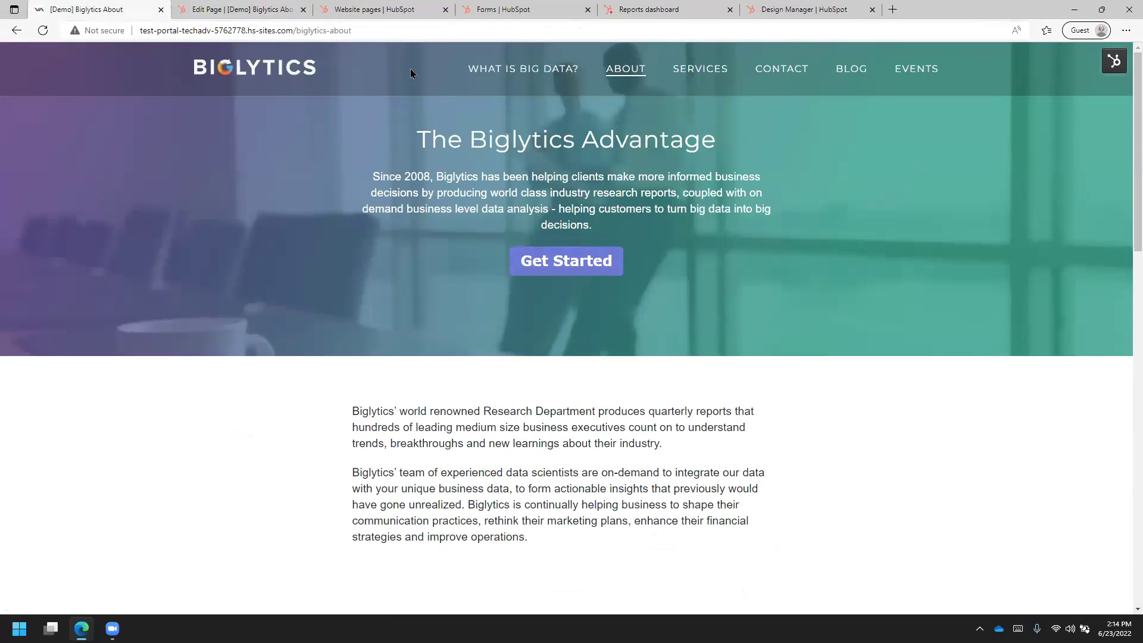
- Back in the page editor, review the style options of the Get Started CTA and the hero's rich text module
{"action": "left_click", "coordinate": [292, 12]}
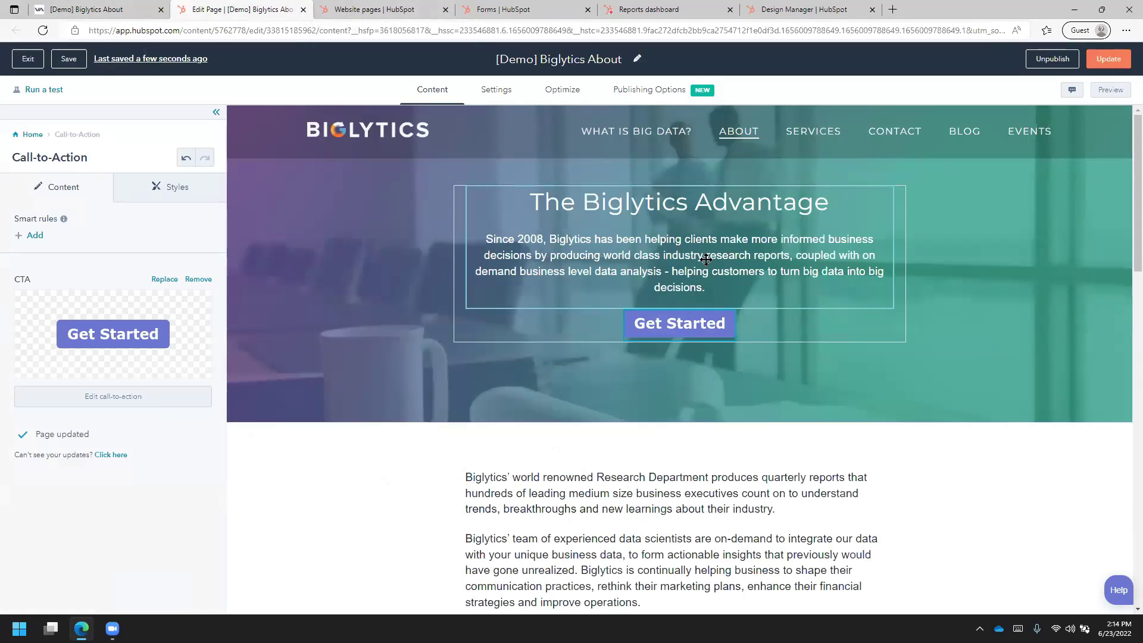
{"action": "left_click", "coordinate": [184, 187]}
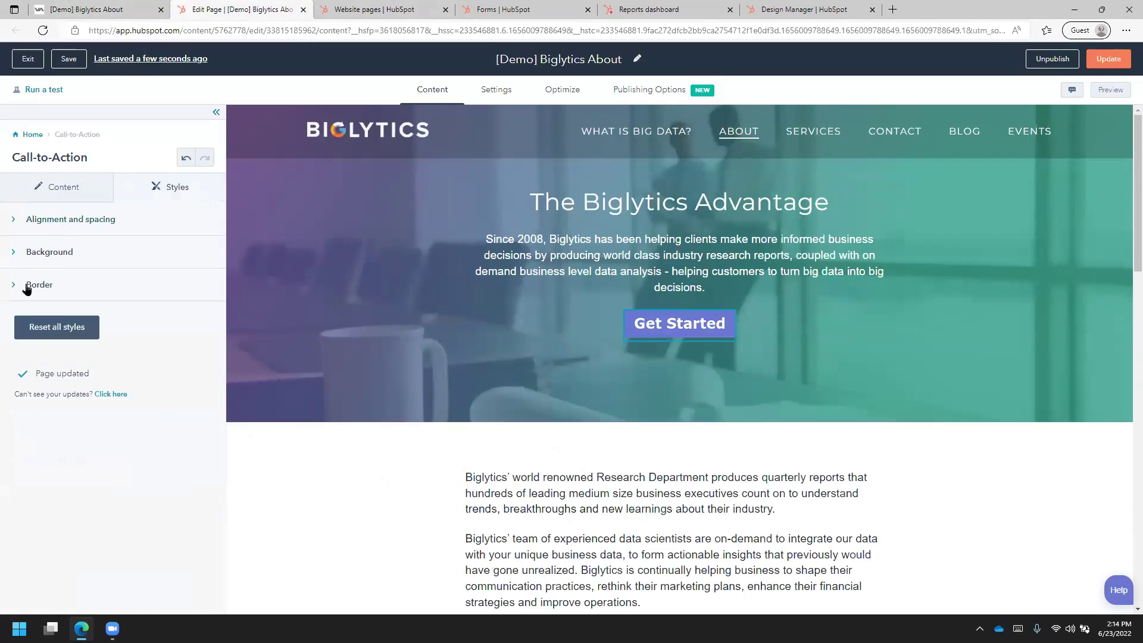
{"action": "left_click", "coordinate": [548, 236]}
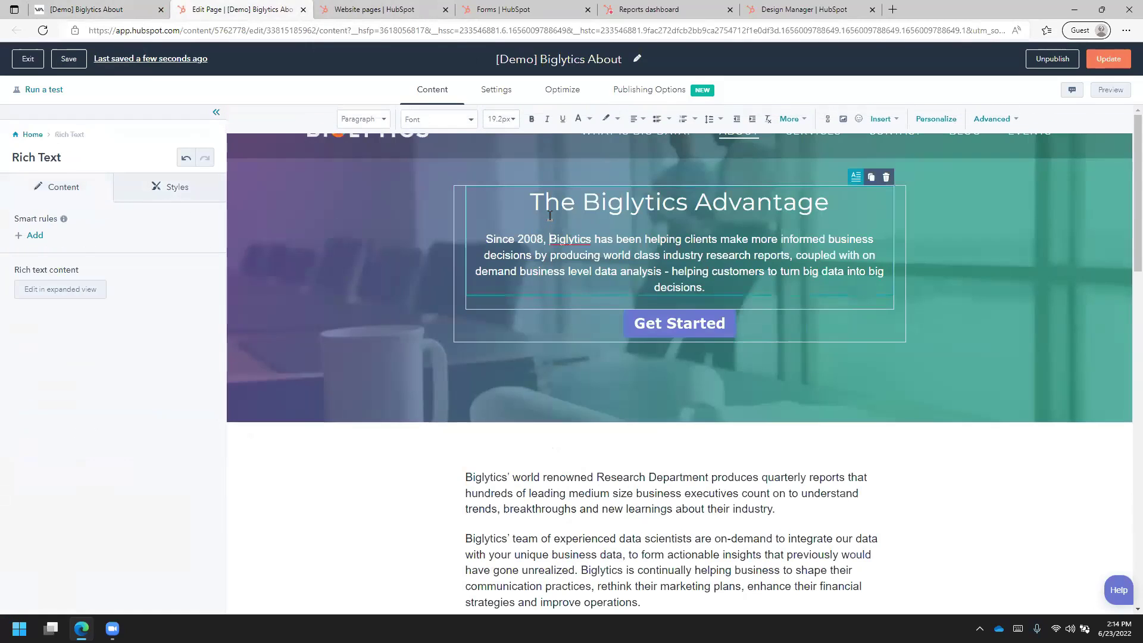
{"action": "left_click", "coordinate": [155, 187]}
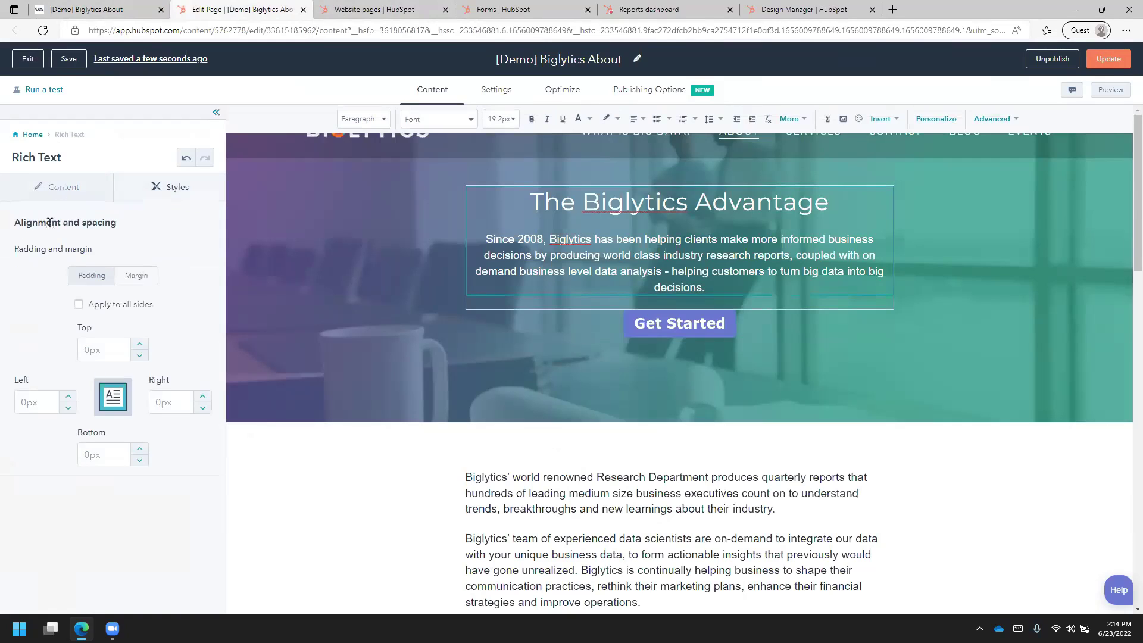
{"action": "left_click", "coordinate": [70, 191]}
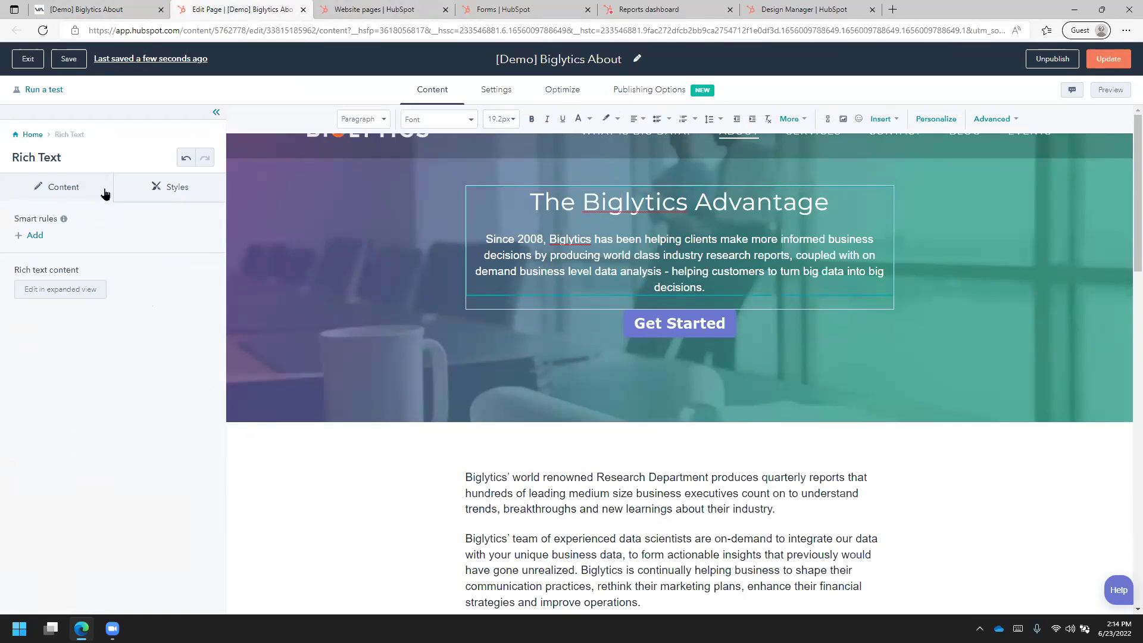
- Review the About page's settings, from the internal name and title through URL, meta description, campaign and featured image
{"action": "left_click", "coordinate": [491, 97]}
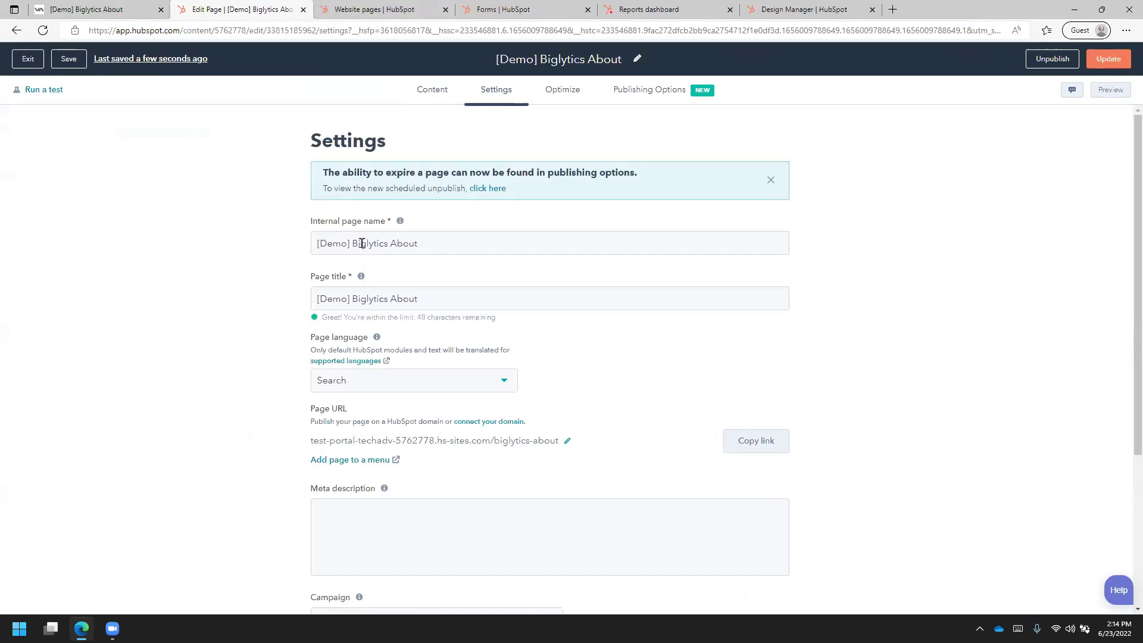
{"action": "scroll", "coordinate": [362, 241], "scroll_direction": "down", "scroll_amount": 2}
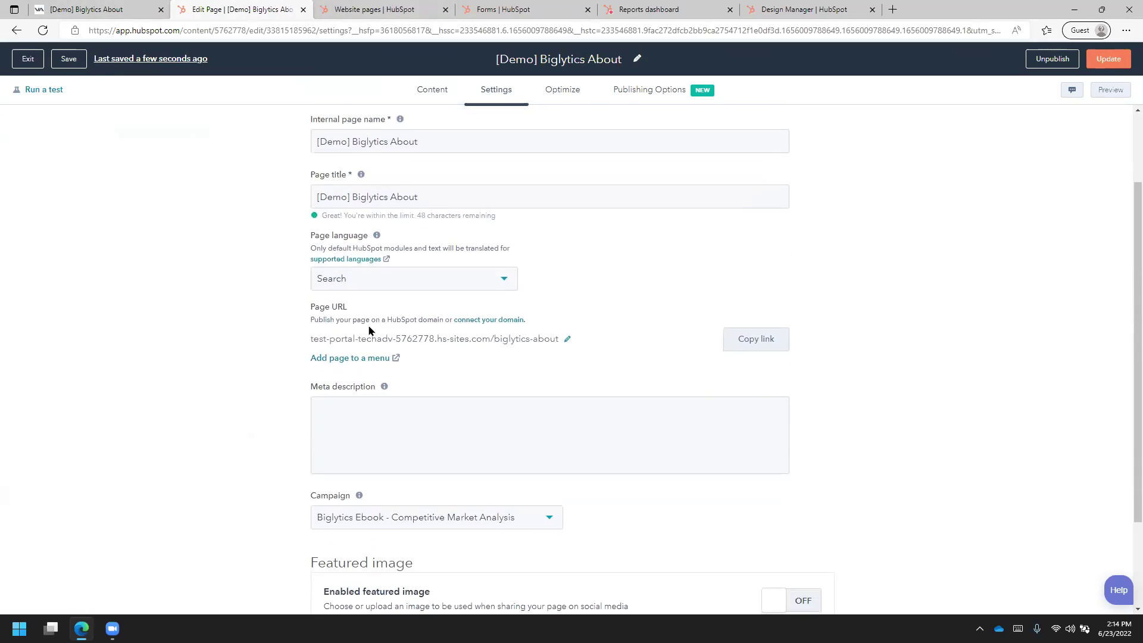
{"action": "scroll", "coordinate": [369, 330], "scroll_direction": "down", "scroll_amount": 2}
{"action": "scroll", "coordinate": [442, 453], "scroll_direction": "up", "scroll_amount": 2}
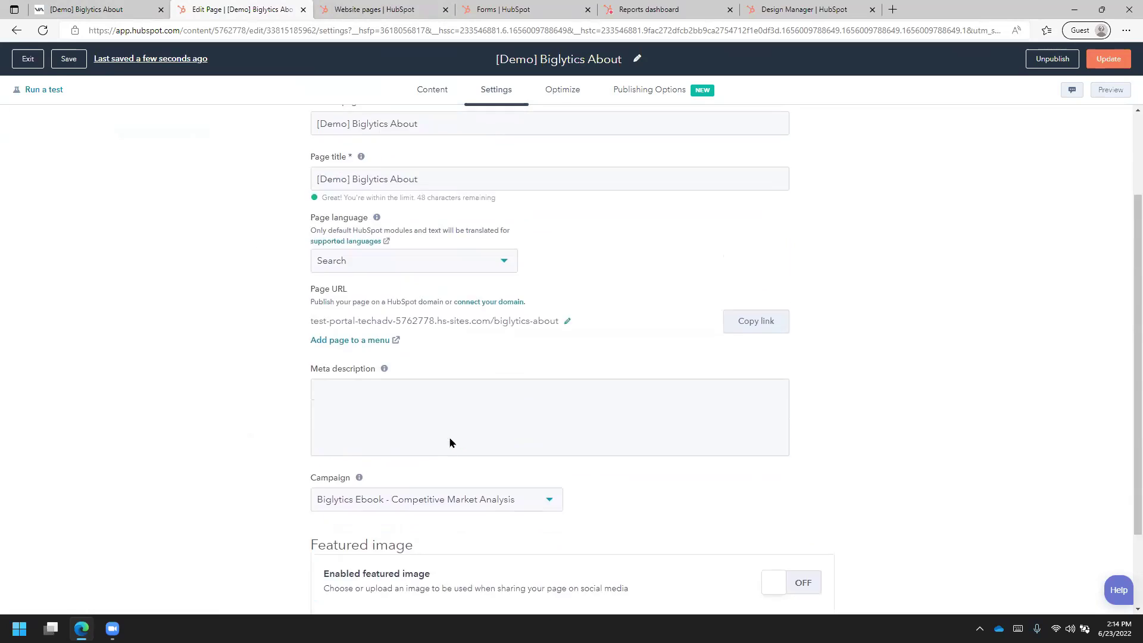
{"action": "scroll", "coordinate": [442, 453], "scroll_direction": "up", "scroll_amount": 2}
- Examine the page's optimization recommendations, expanding crawling and indexing, mobile friendliness and title, and reading through the meta description checks
{"action": "left_click", "coordinate": [562, 89]}
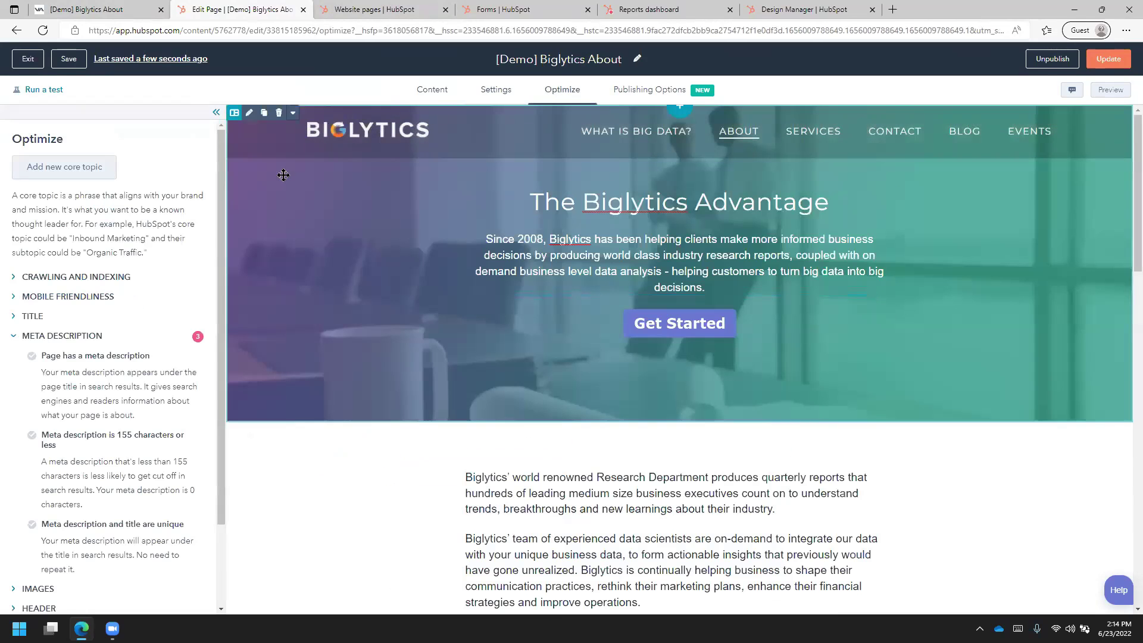
{"action": "left_click", "coordinate": [16, 278]}
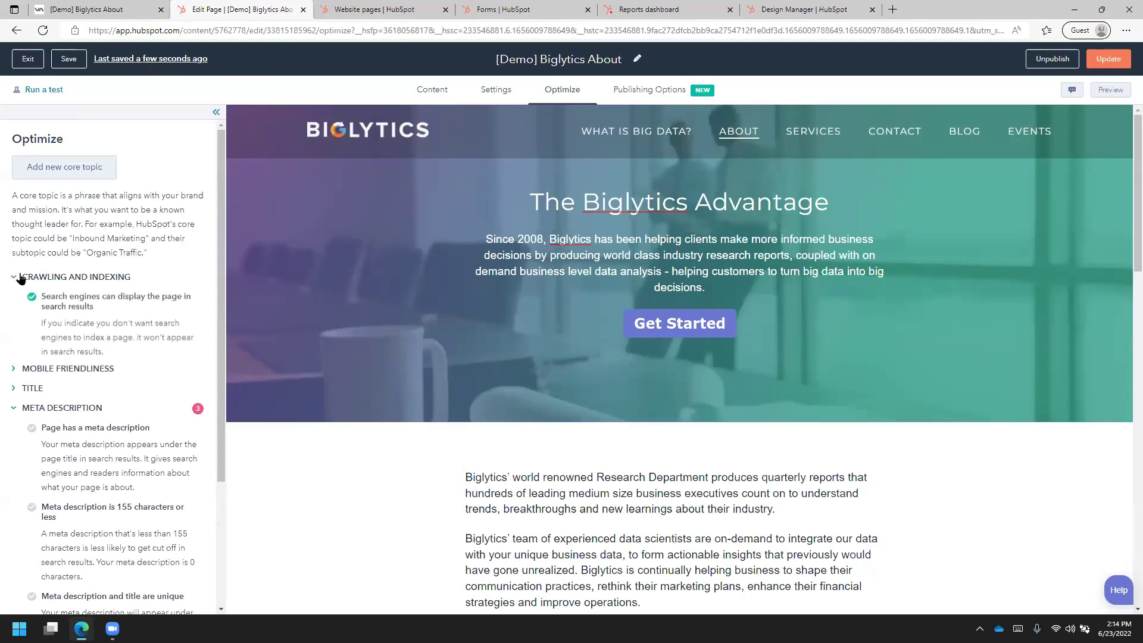
{"action": "left_click", "coordinate": [16, 372]}
{"action": "scroll", "coordinate": [24, 383], "scroll_direction": "down", "scroll_amount": 2}
{"action": "left_click", "coordinate": [15, 368]}
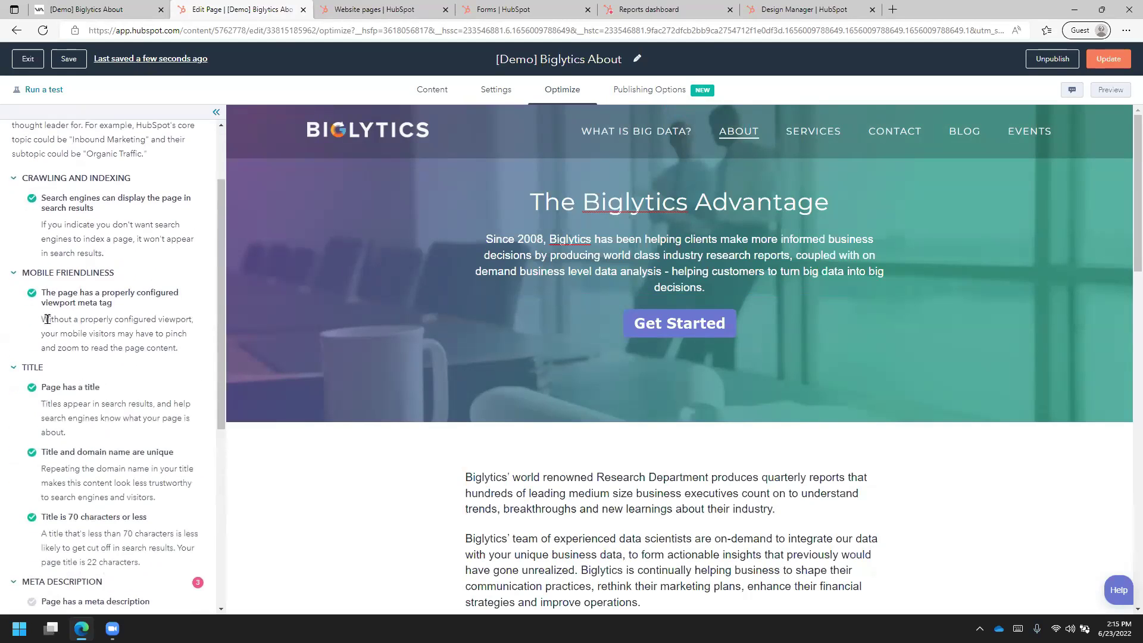
{"action": "scroll", "coordinate": [52, 315], "scroll_direction": "down", "scroll_amount": 4}
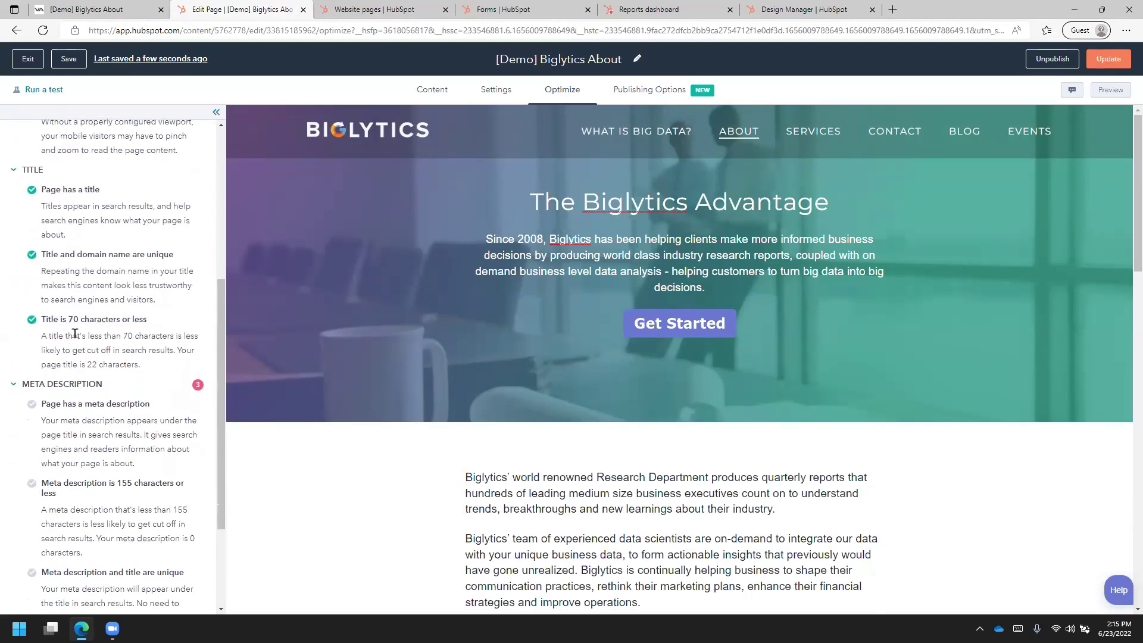
{"action": "scroll", "coordinate": [75, 333], "scroll_direction": "down", "scroll_amount": 2}
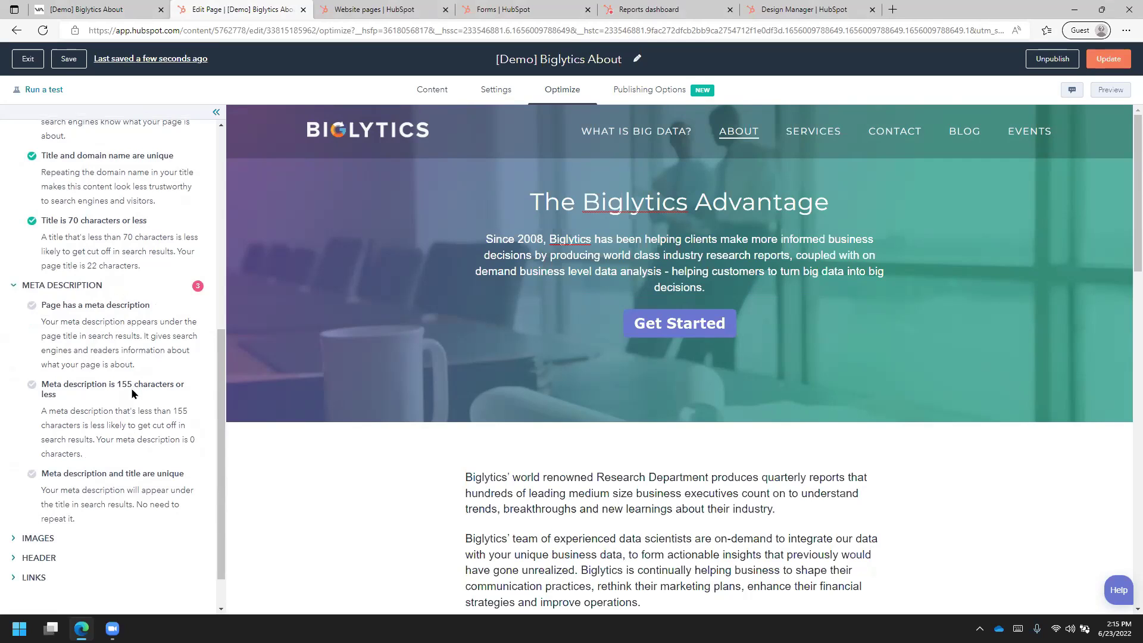
{"action": "scroll", "coordinate": [131, 391], "scroll_direction": "up", "scroll_amount": 7}
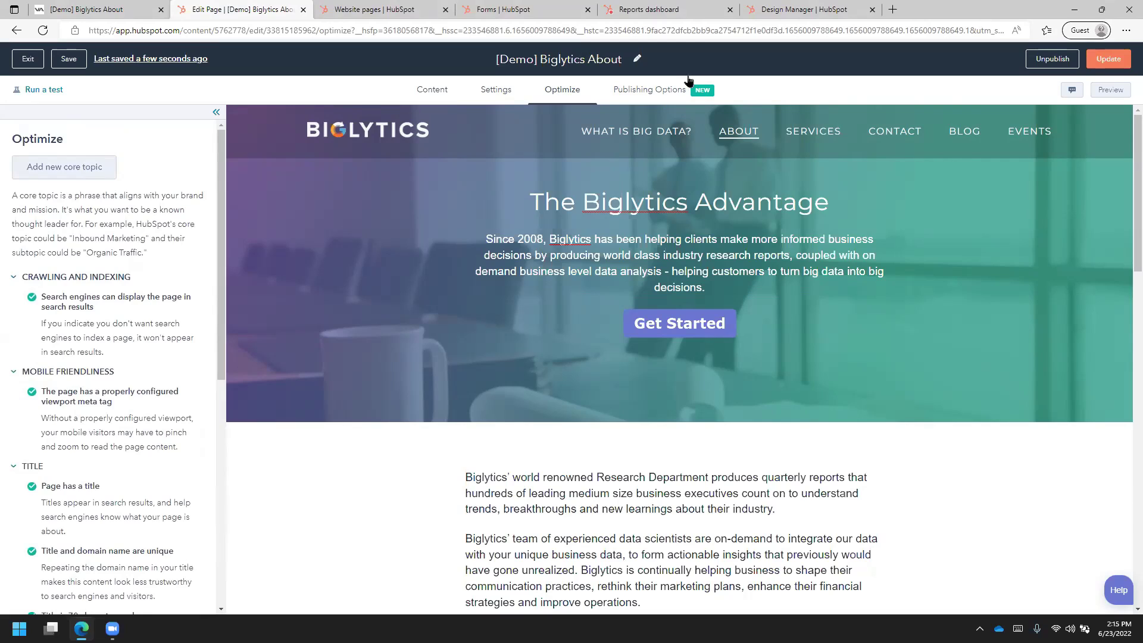
- Check the About page's update and scheduled unpublish options, and exit the page editor
{"action": "left_click", "coordinate": [649, 92]}
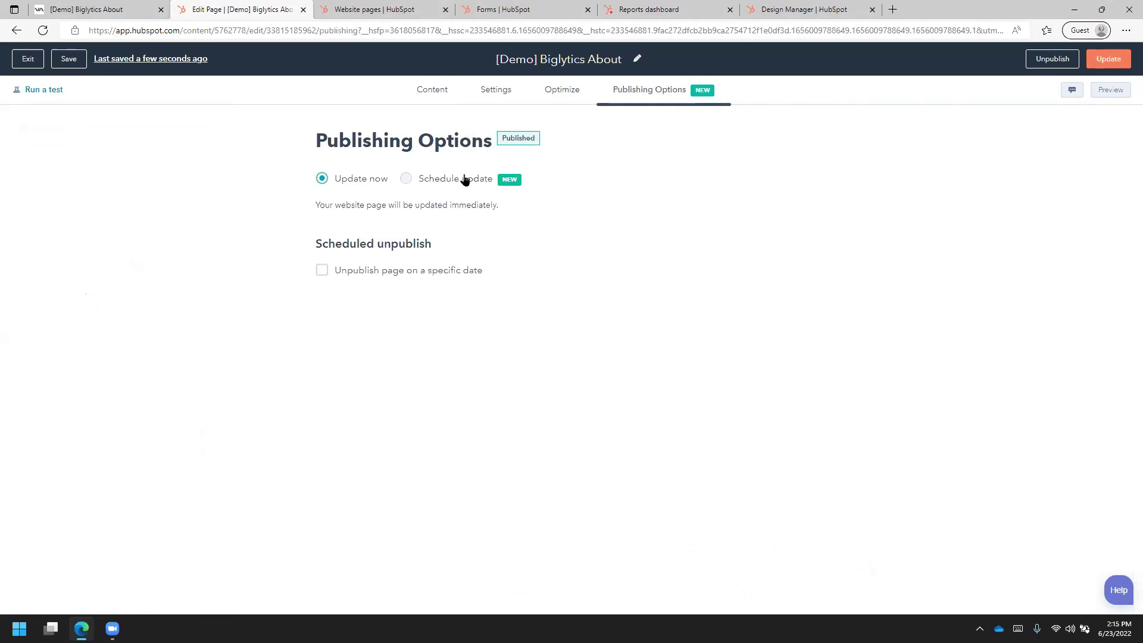
{"action": "left_click", "coordinate": [28, 58]}
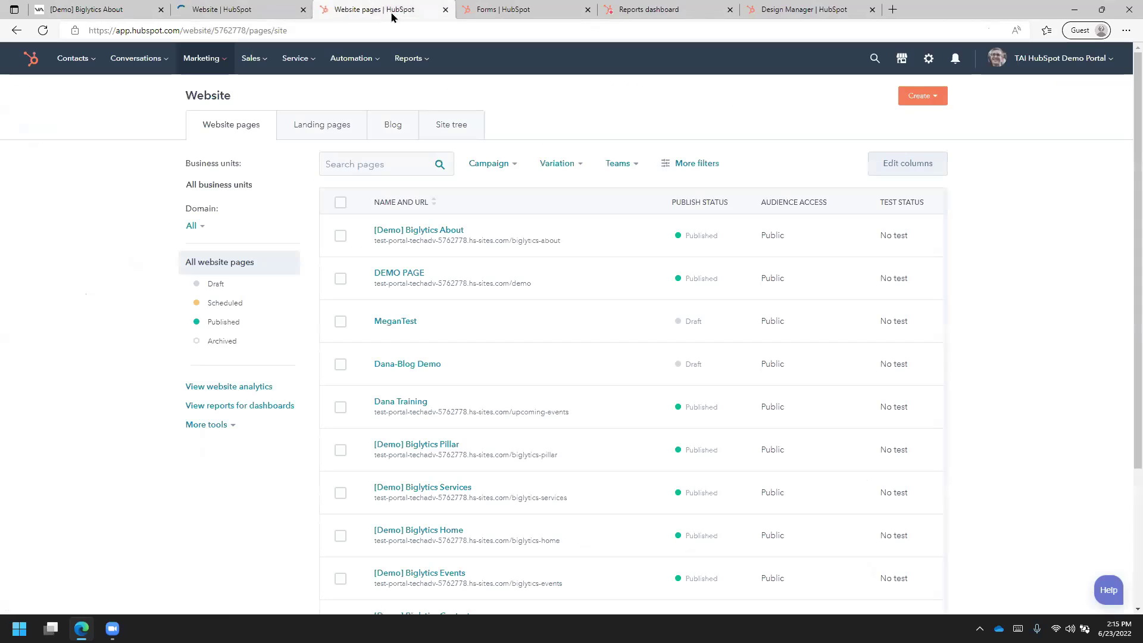
- Follow the Get Started CTA on the live About page and look over the ebook landing page it leads to
{"action": "left_click", "coordinate": [122, 10]}
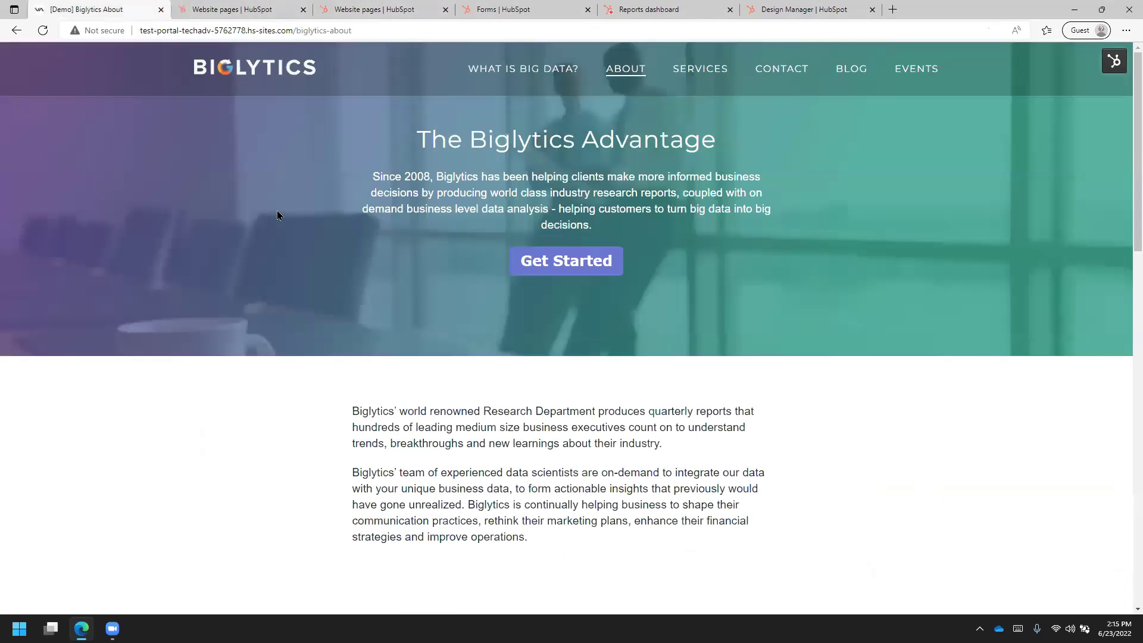
{"action": "left_click", "coordinate": [568, 263]}
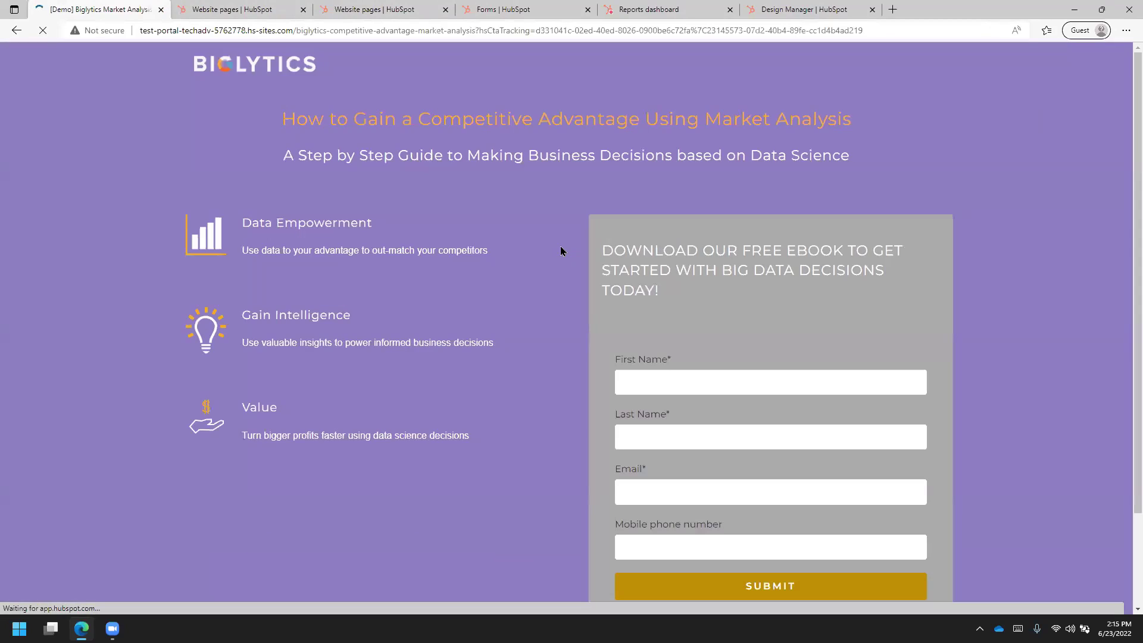
{"action": "scroll", "coordinate": [387, 178], "scroll_direction": "down", "scroll_amount": 2}
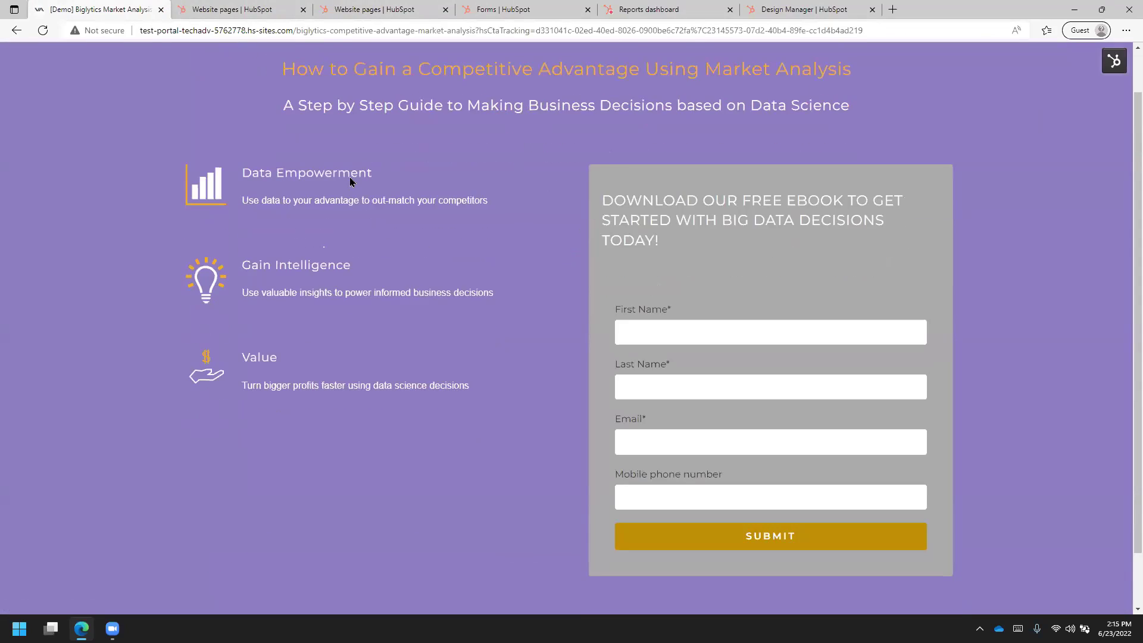
{"action": "scroll", "coordinate": [425, 266], "scroll_direction": "up", "scroll_amount": 2}
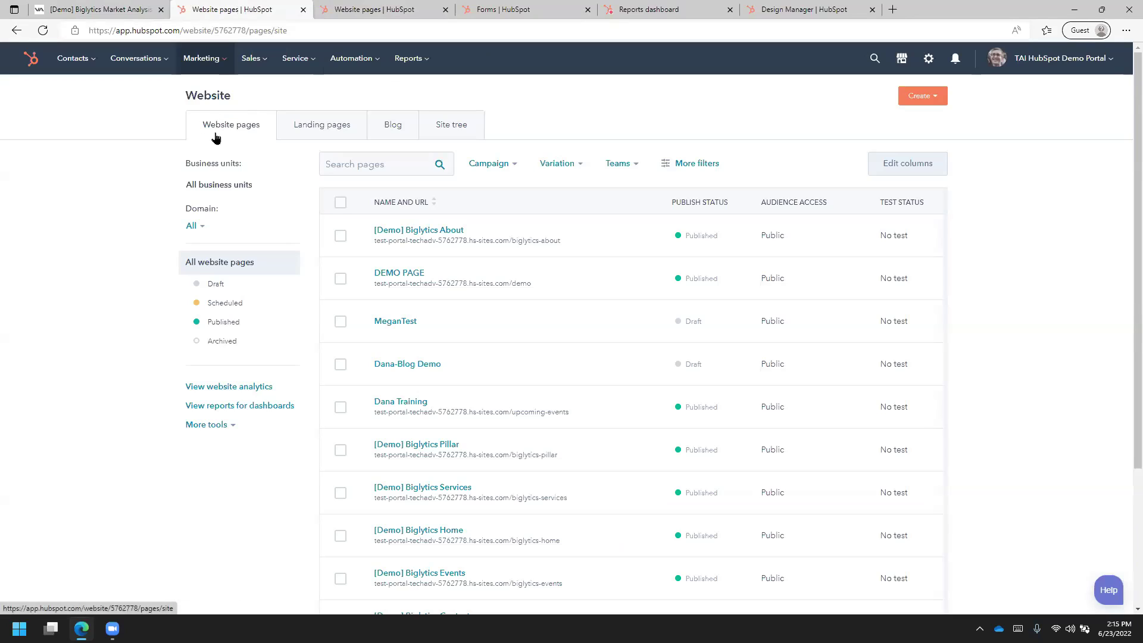
- Open the landing page "[Demo] Biglytics Market Analysis Ebook LP (Clone)" for editing and look over its layout and available modules
{"action": "left_click", "coordinate": [310, 127]}
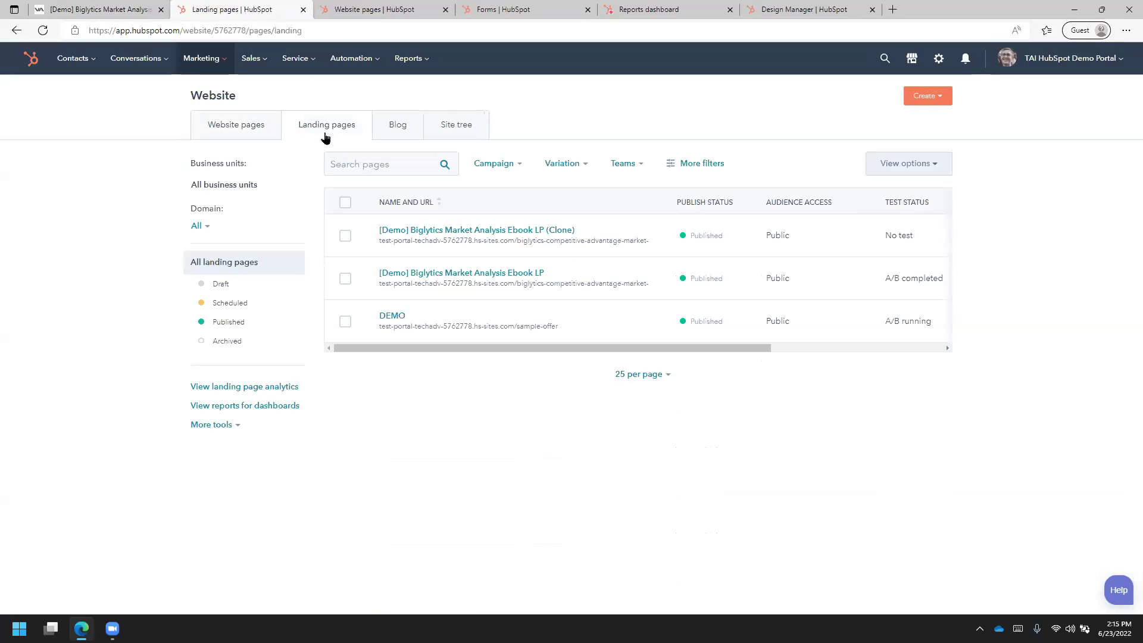
{"action": "mouse_move", "coordinate": [546, 237]}
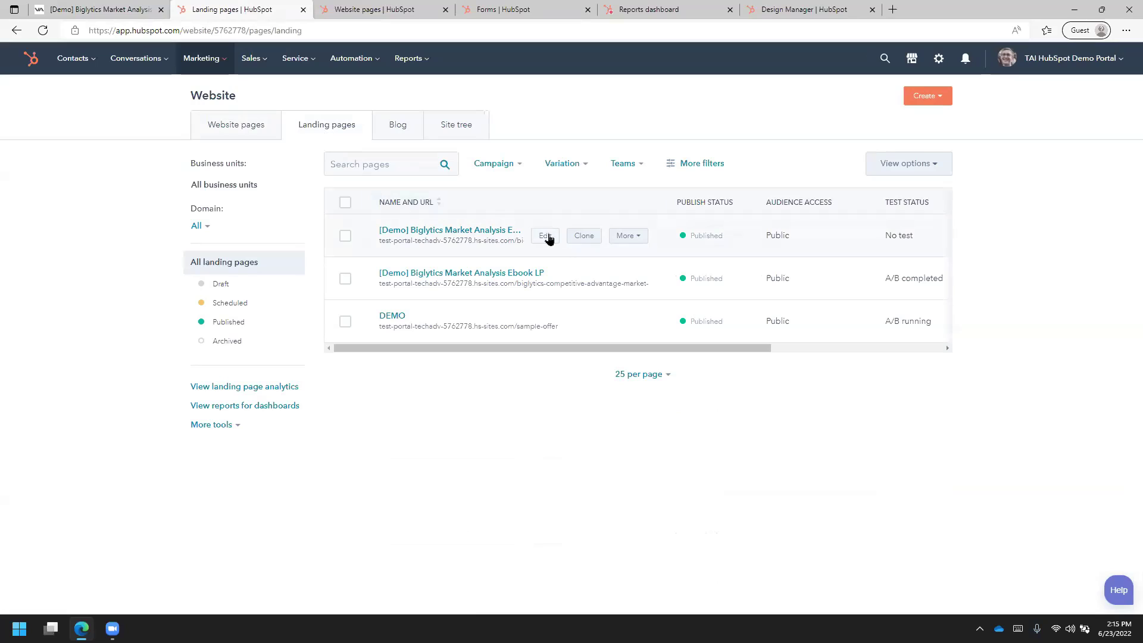
{"action": "left_click", "coordinate": [545, 237]}
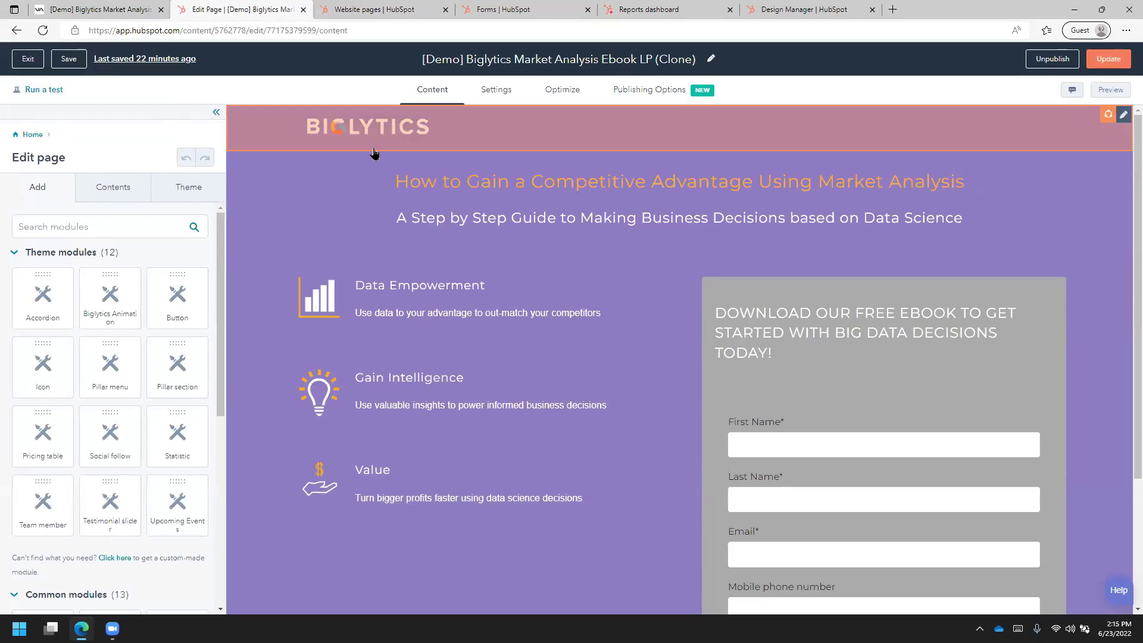
{"action": "scroll", "coordinate": [372, 152], "scroll_direction": "down", "scroll_amount": 1}
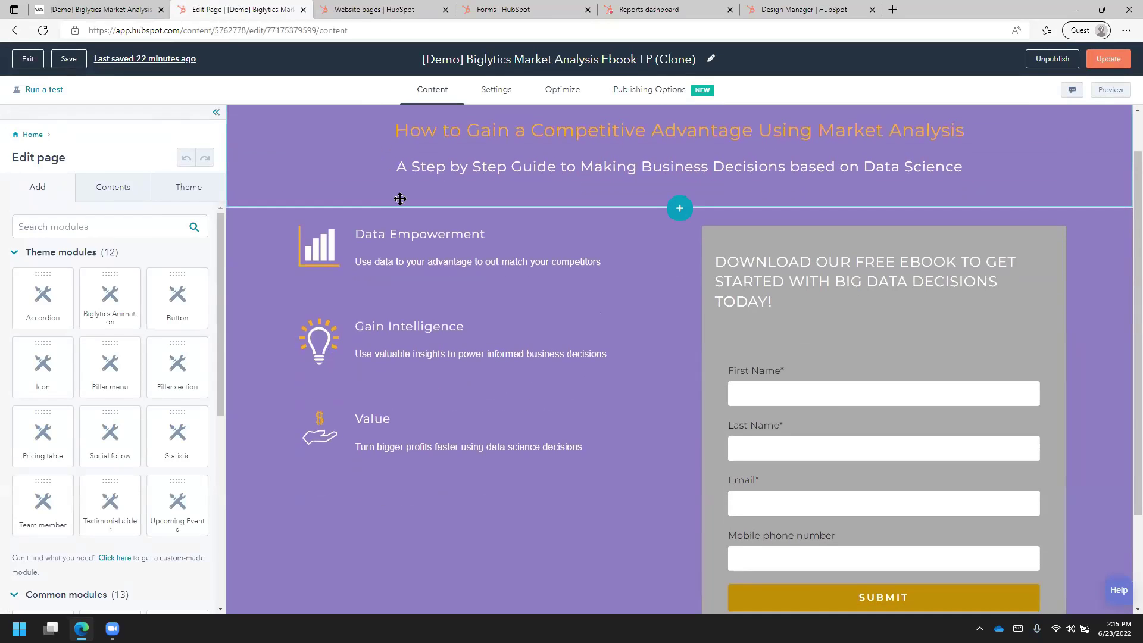
{"action": "scroll", "coordinate": [417, 209], "scroll_direction": "down", "scroll_amount": 2}
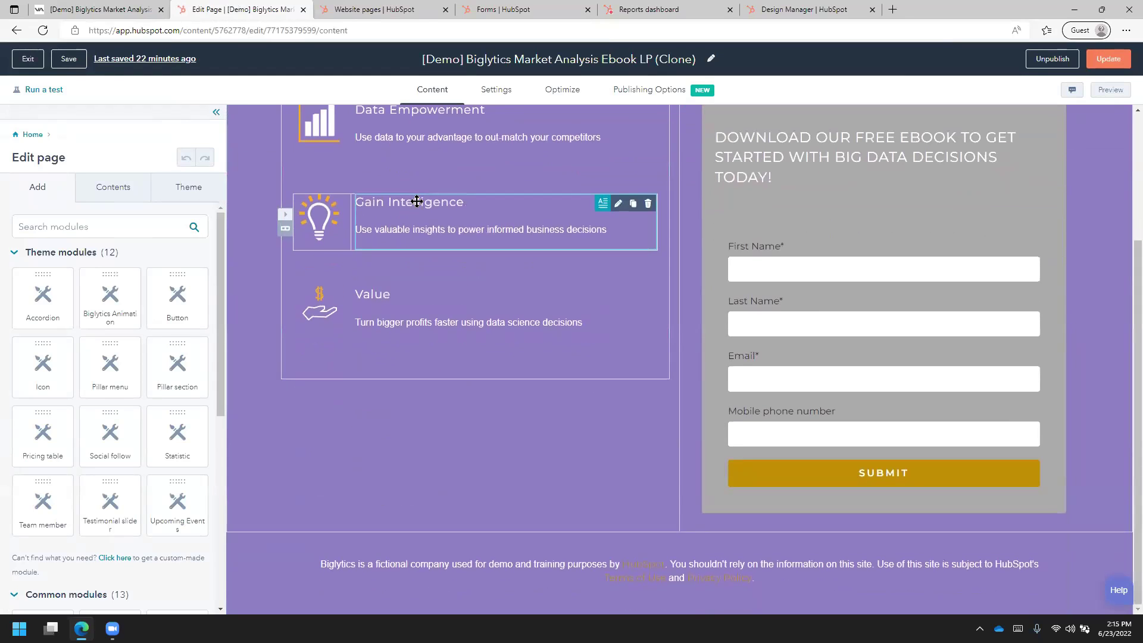
{"action": "scroll", "coordinate": [419, 203], "scroll_direction": "up", "scroll_amount": 3}
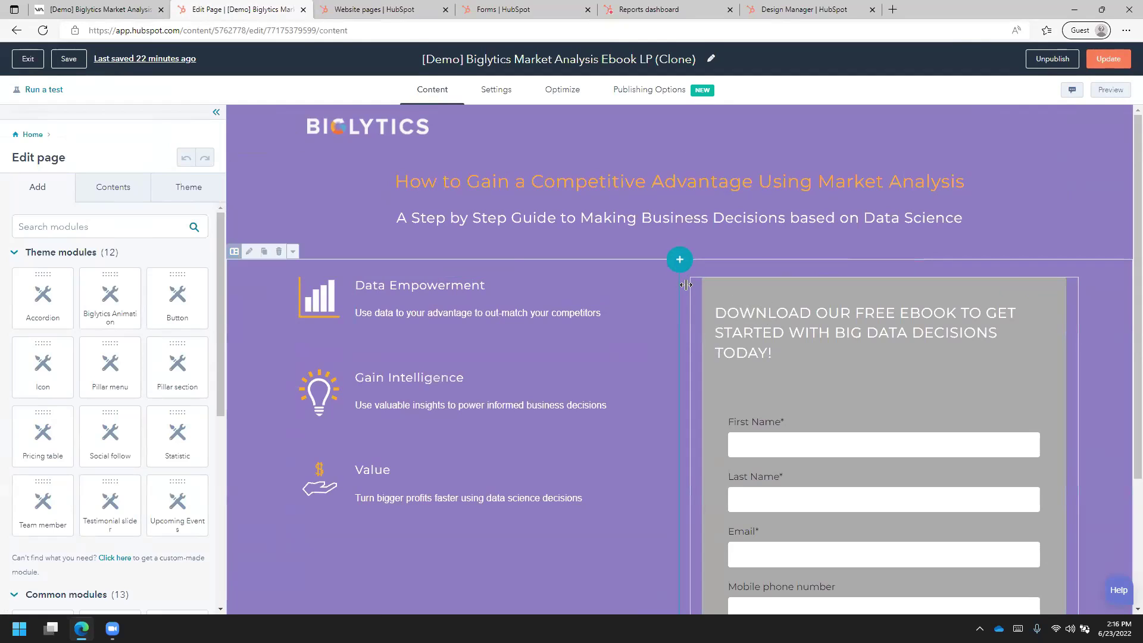
{"action": "scroll", "coordinate": [128, 281], "scroll_direction": "down", "scroll_amount": 1}
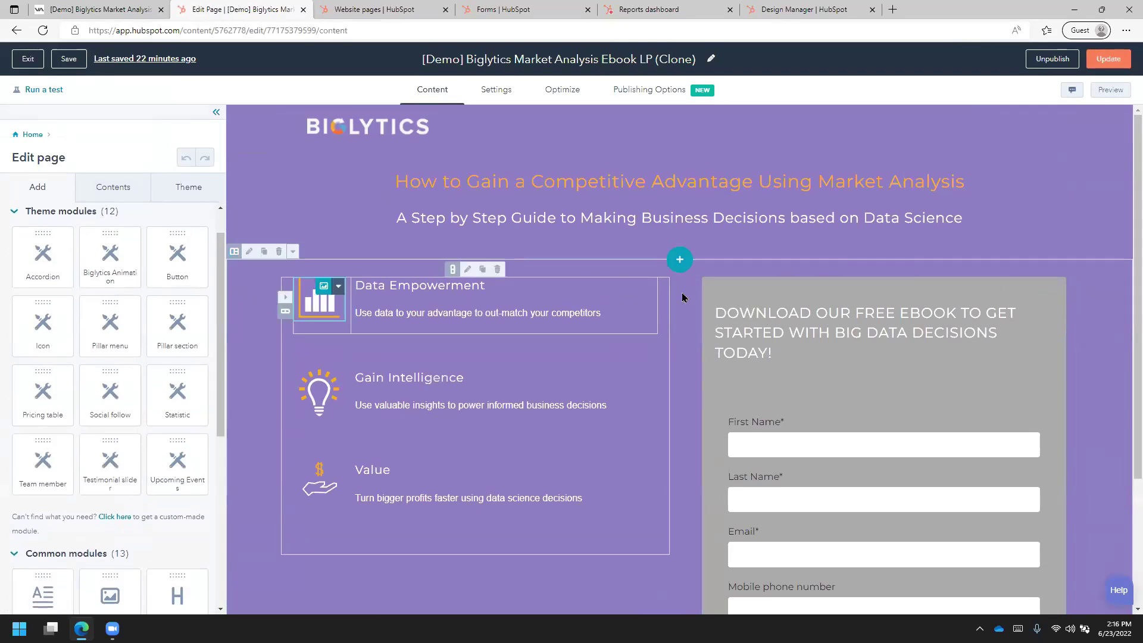
{"action": "scroll", "coordinate": [605, 240], "scroll_direction": "down", "scroll_amount": 2}
{"action": "scroll", "coordinate": [605, 241], "scroll_direction": "up", "scroll_amount": 2}
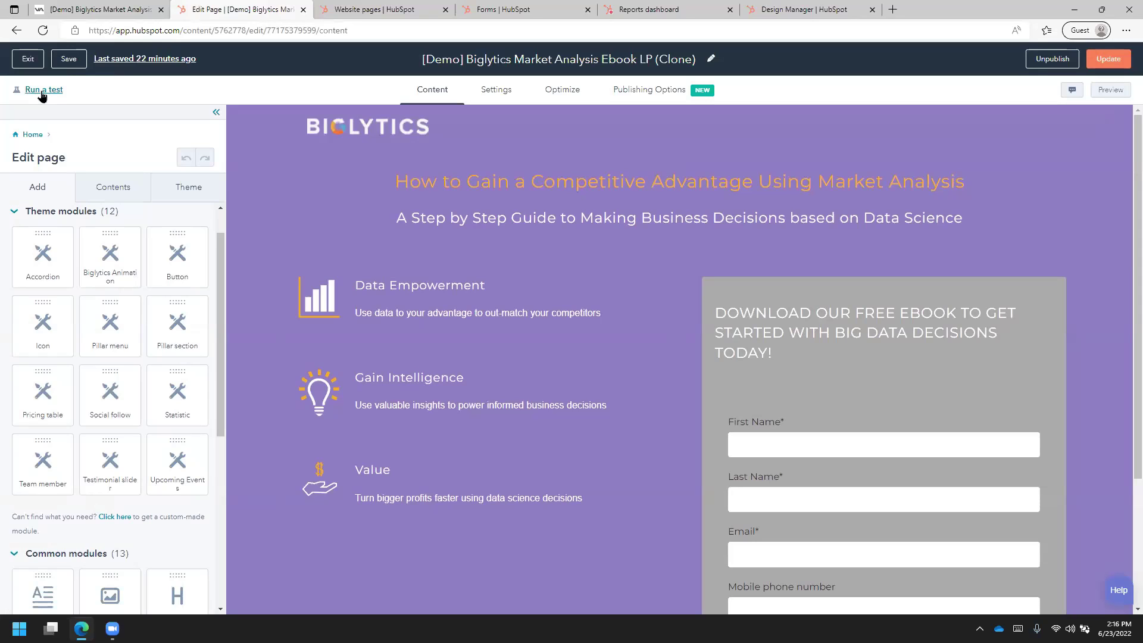
- Set up an A/B test for the landing page, creating the variation "[Demo] Biglytics Market Analysis Ebook LP (Clone) (B)"
{"action": "left_click", "coordinate": [41, 91]}
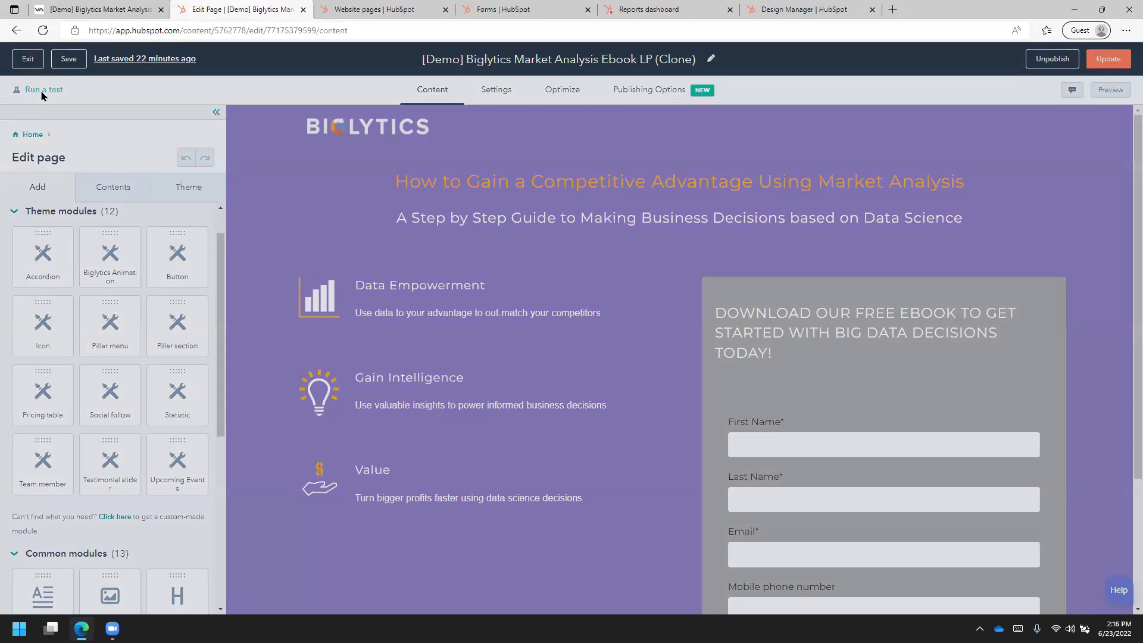
{"action": "left_click", "coordinate": [540, 206]}
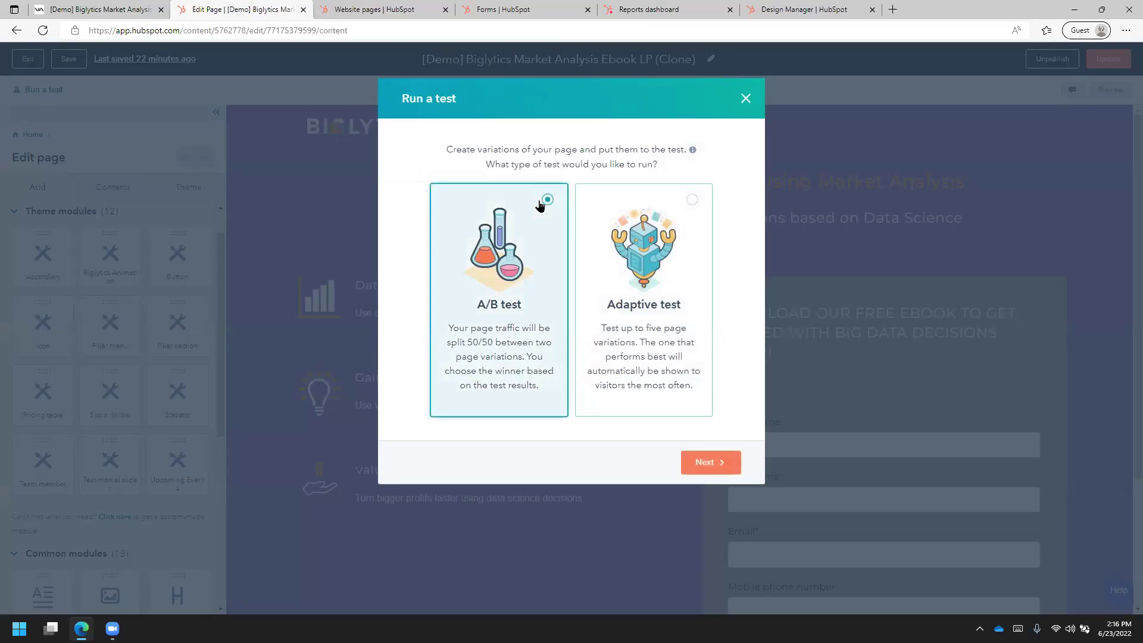
{"action": "left_click", "coordinate": [726, 468]}
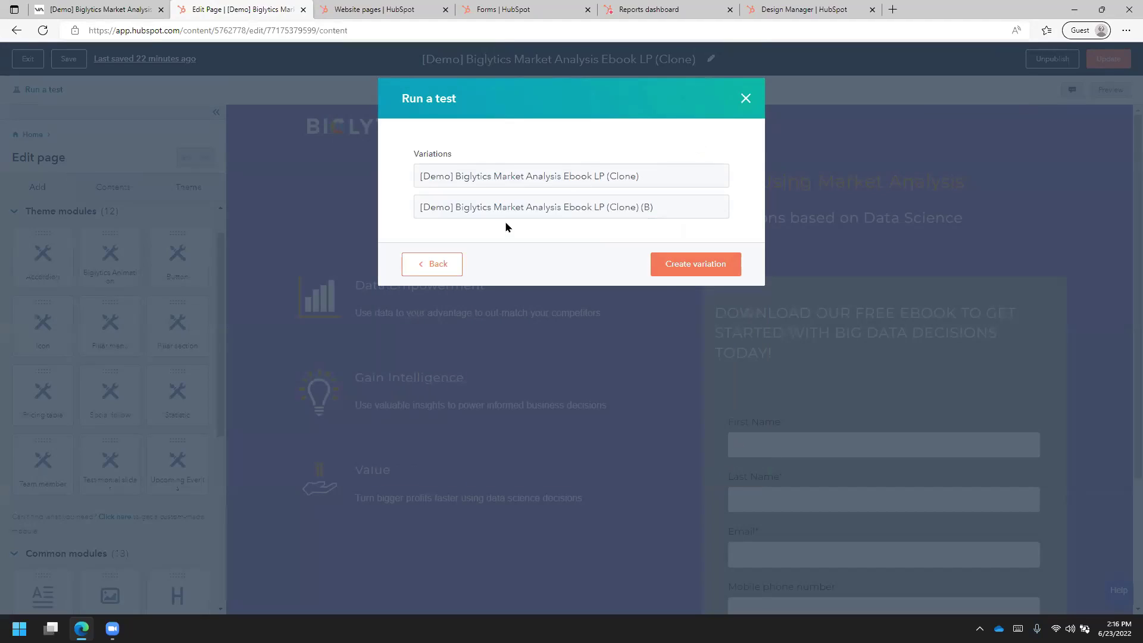
{"action": "left_click", "coordinate": [674, 267]}
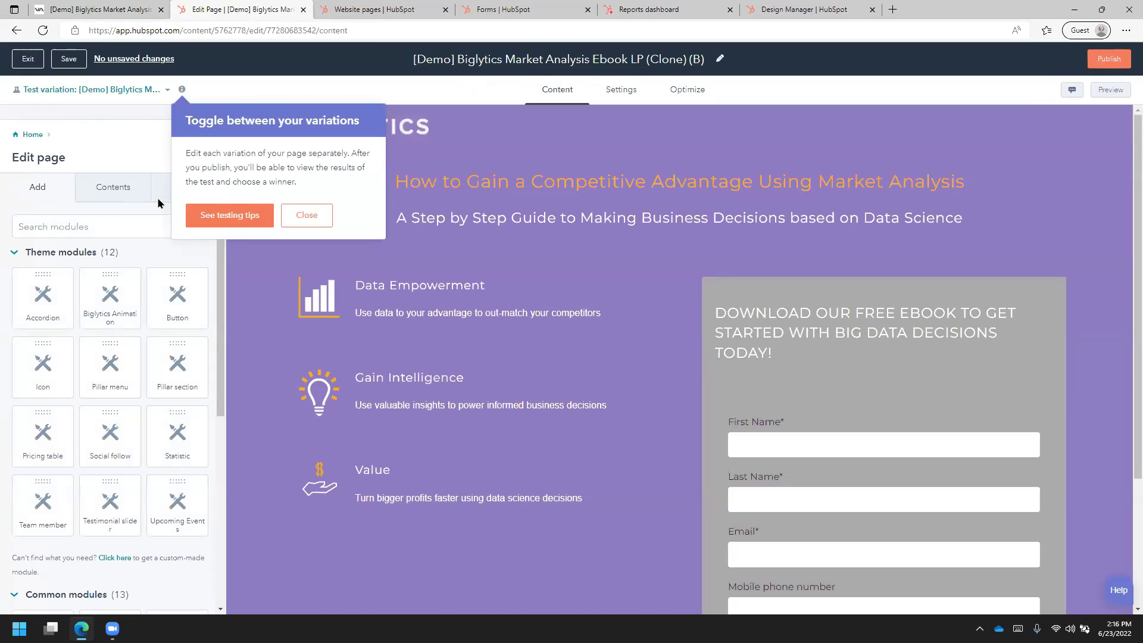
{"action": "left_click", "coordinate": [308, 224]}
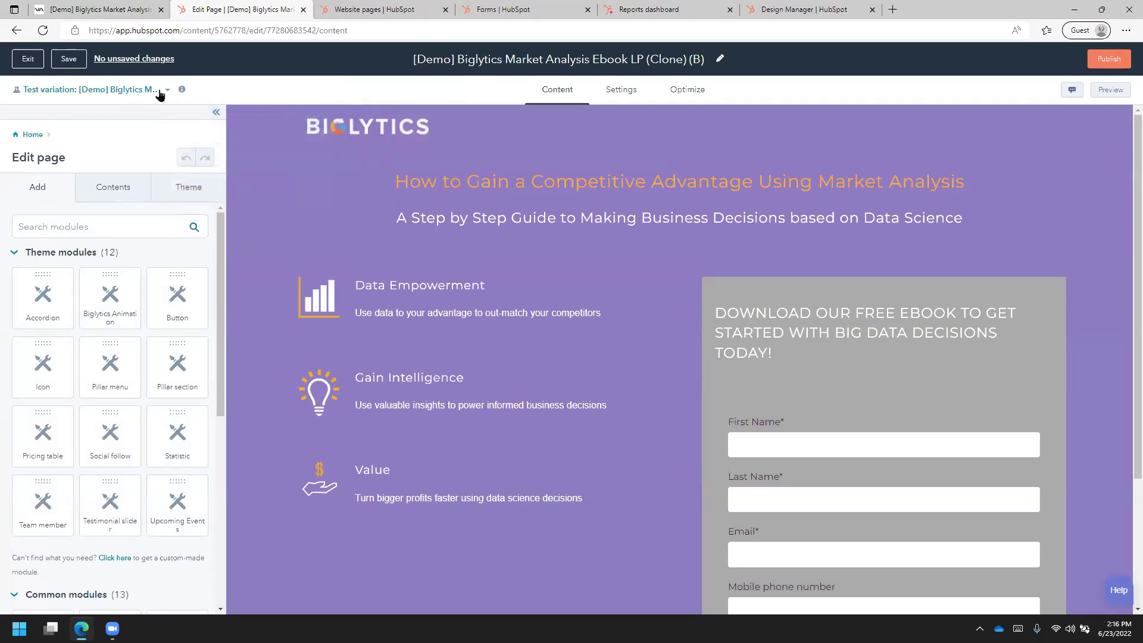
- In variation (B), move the ebook download form to the left of the Data Empowerment, Gain Intelligence and Value column
{"action": "left_click", "coordinate": [167, 90]}
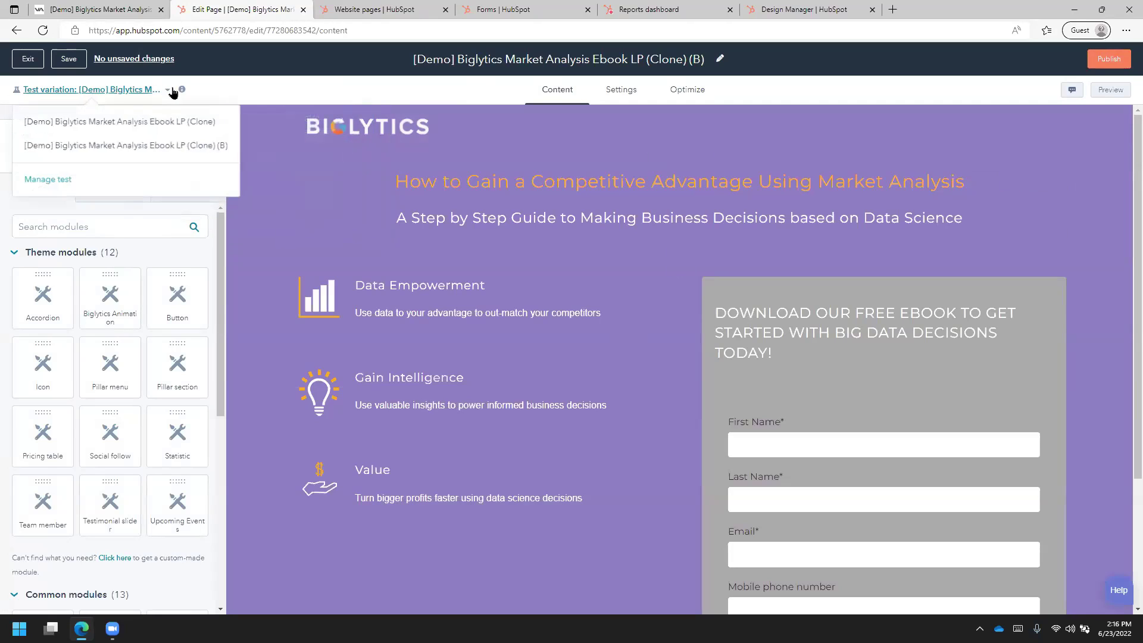
{"action": "left_click", "coordinate": [165, 146]}
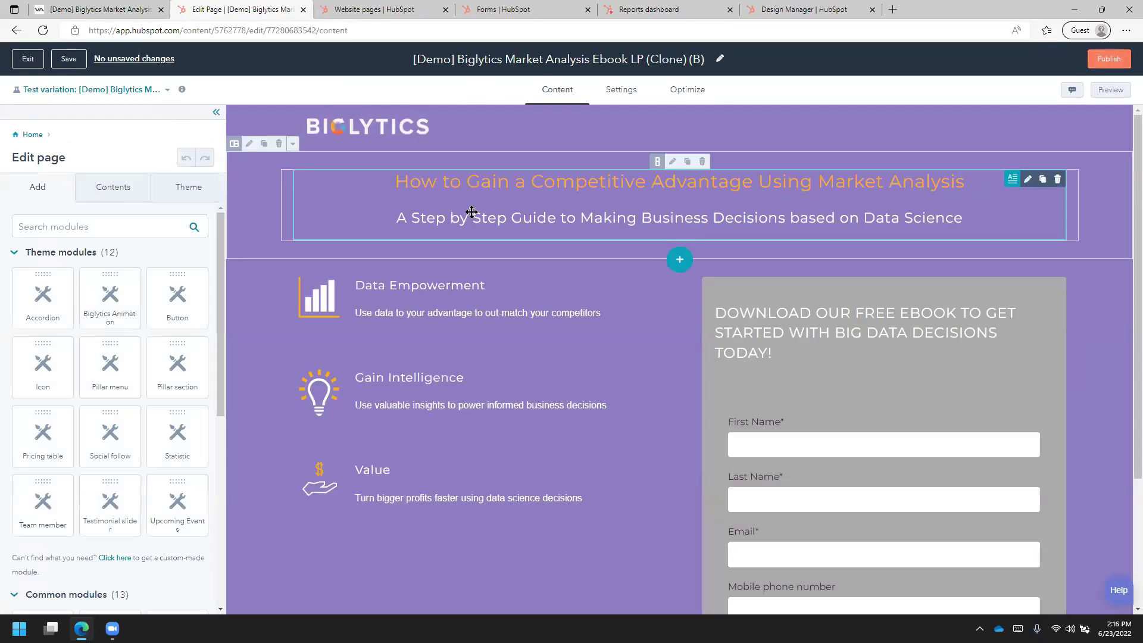
{"action": "scroll", "coordinate": [381, 262], "scroll_direction": "down", "scroll_amount": 1}
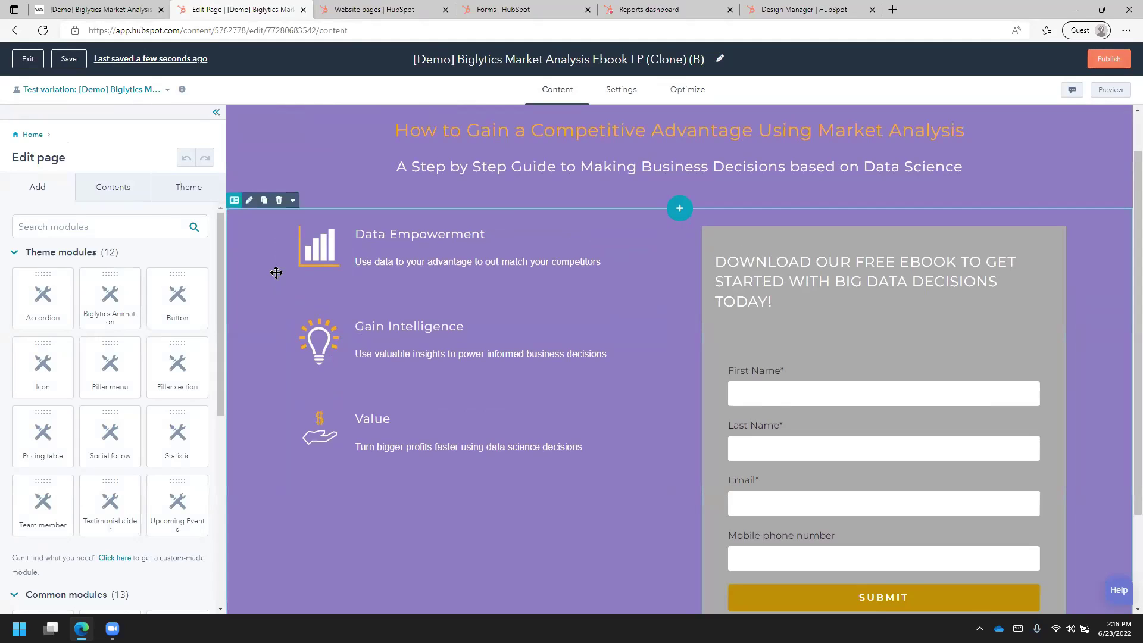
{"action": "left_click", "coordinate": [434, 275]}
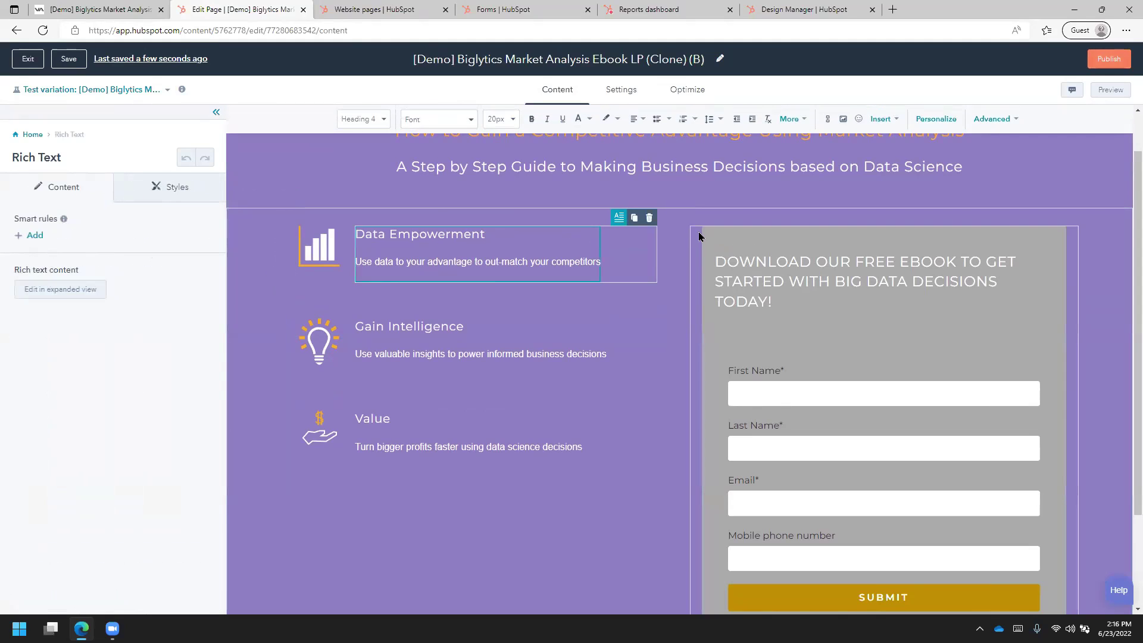
{"action": "left_click_drag", "start_coordinate": [699, 236], "coordinate": [280, 268]}
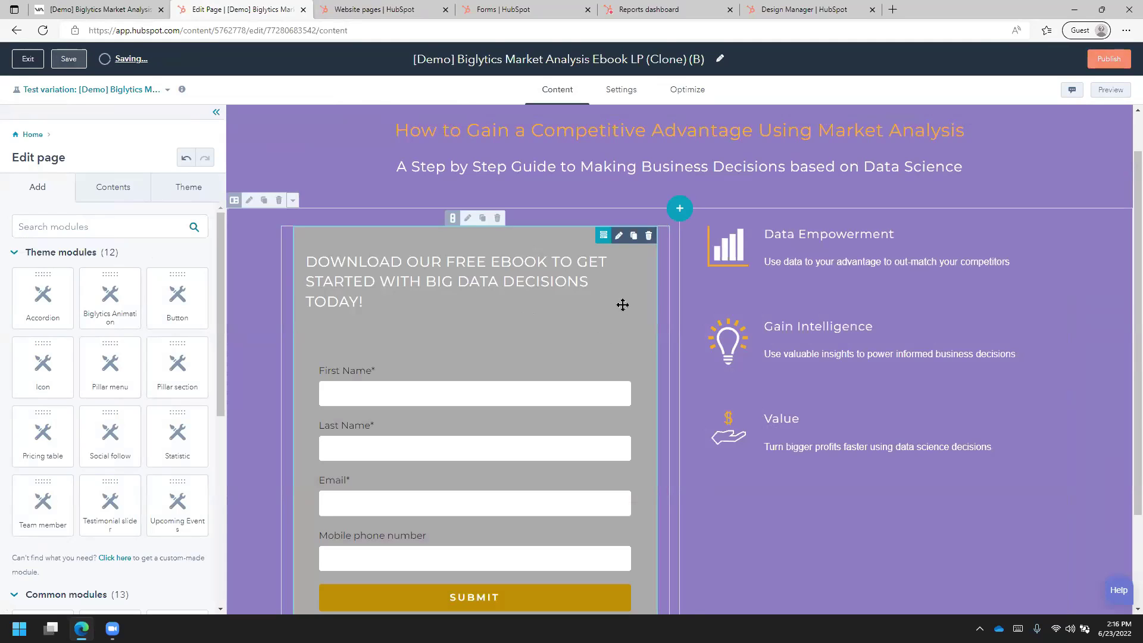
- Publish variation (B) of the landing page, dismiss the save notice and exit to the landing pages list
{"action": "left_click", "coordinate": [1097, 64]}
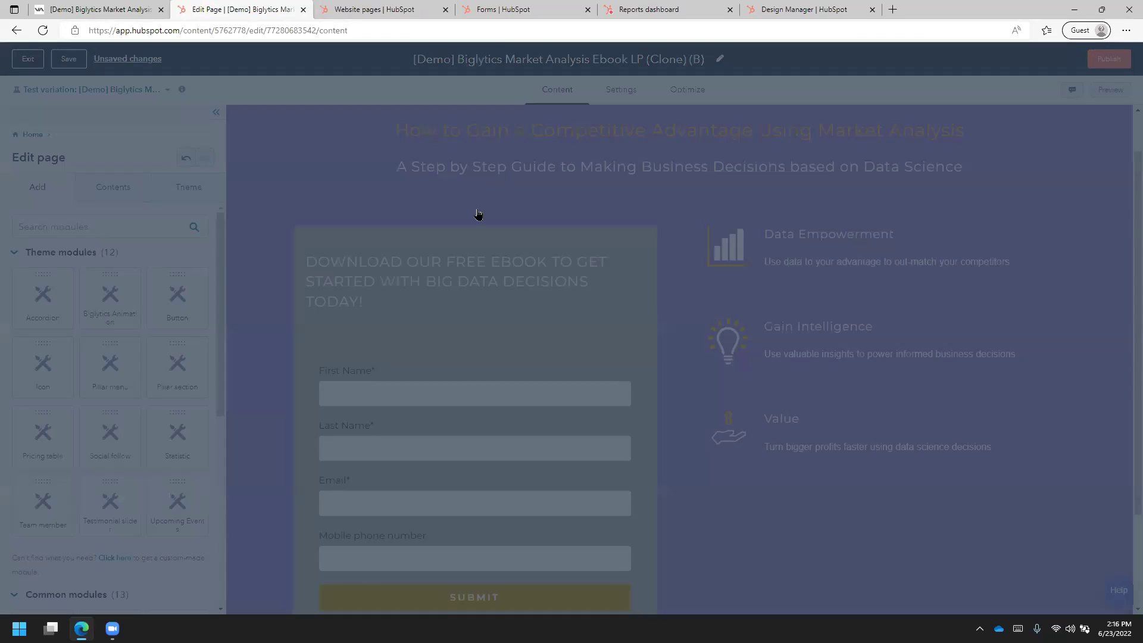
{"action": "left_click", "coordinate": [585, 206]}
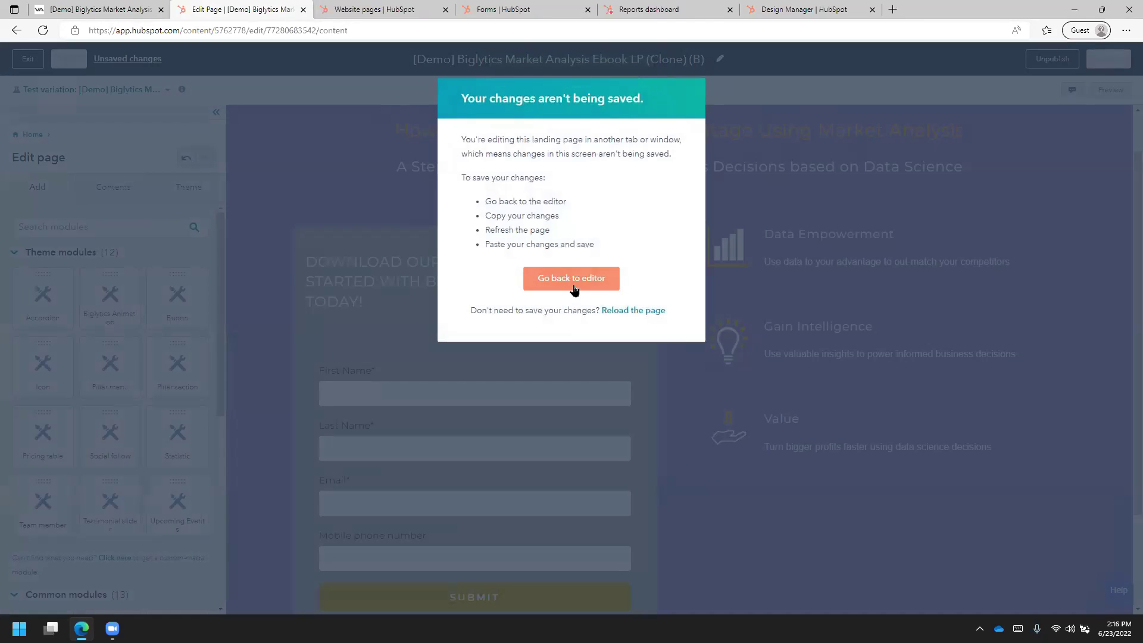
{"action": "left_click", "coordinate": [592, 278]}
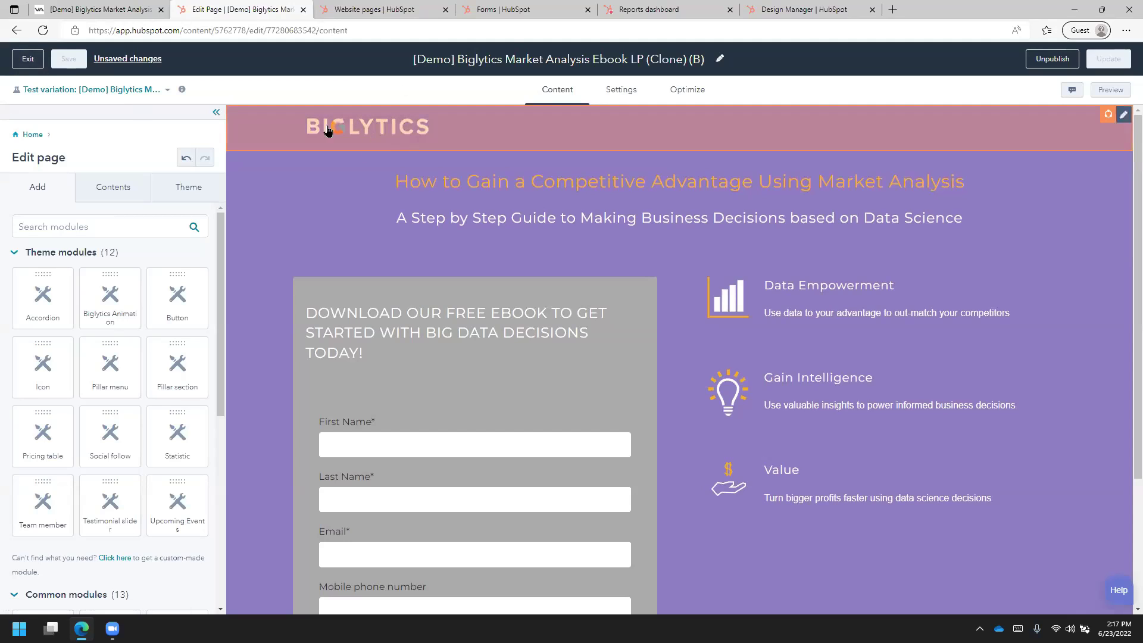
{"action": "left_click", "coordinate": [34, 65]}
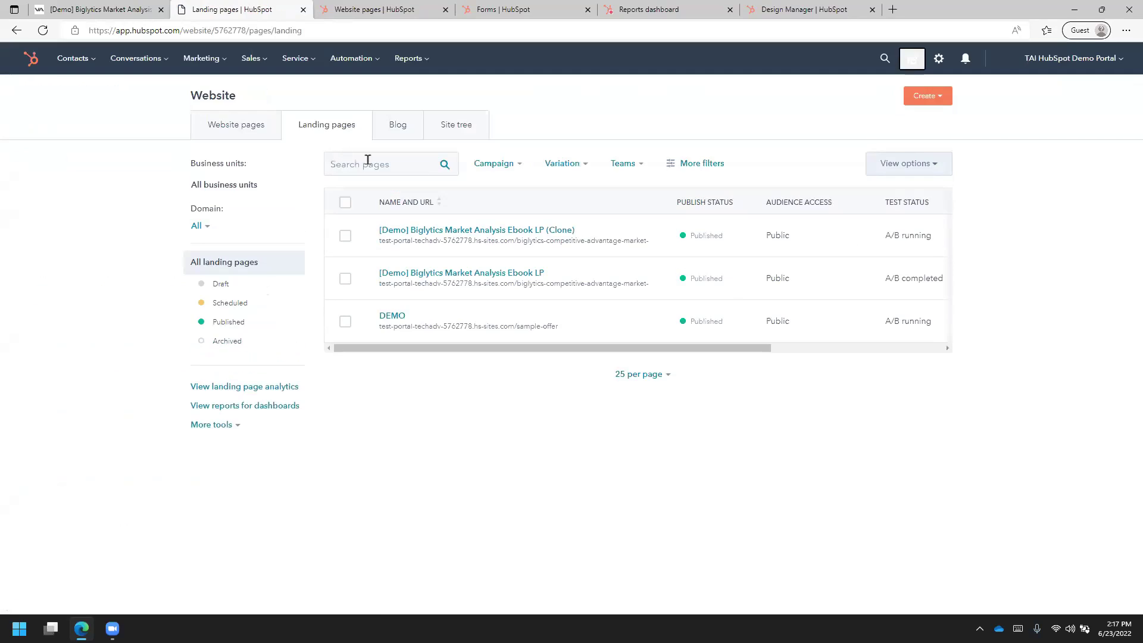
- Open the details of the cloned ebook landing page and view its live version down to the form
{"action": "mouse_move", "coordinate": [473, 235]}
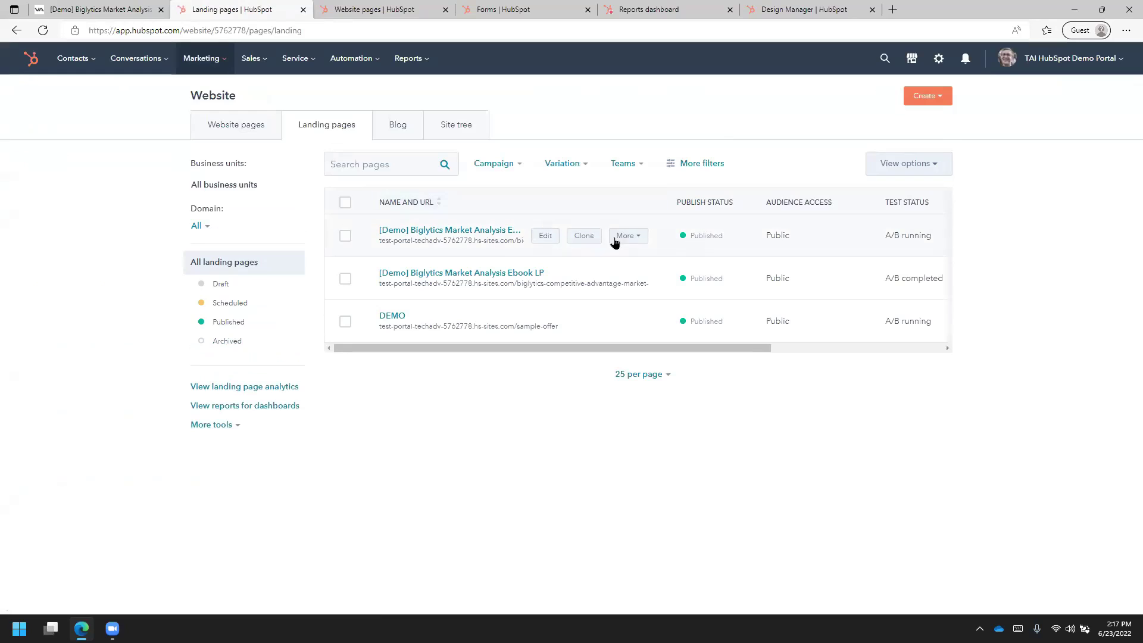
{"action": "left_click", "coordinate": [474, 230]}
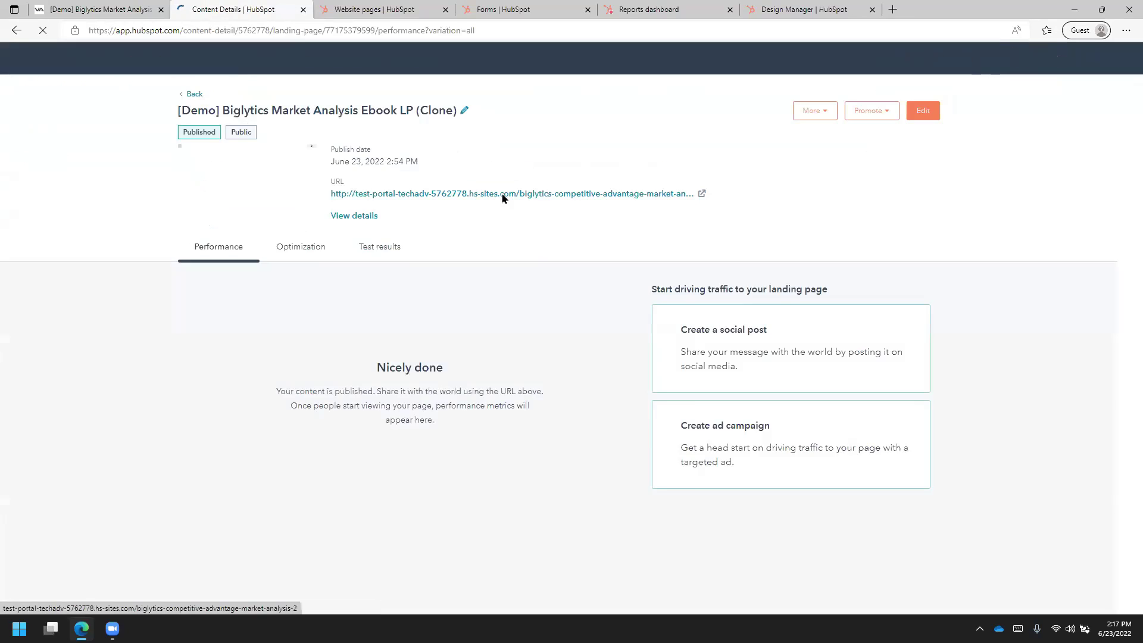
{"action": "left_click", "coordinate": [524, 200]}
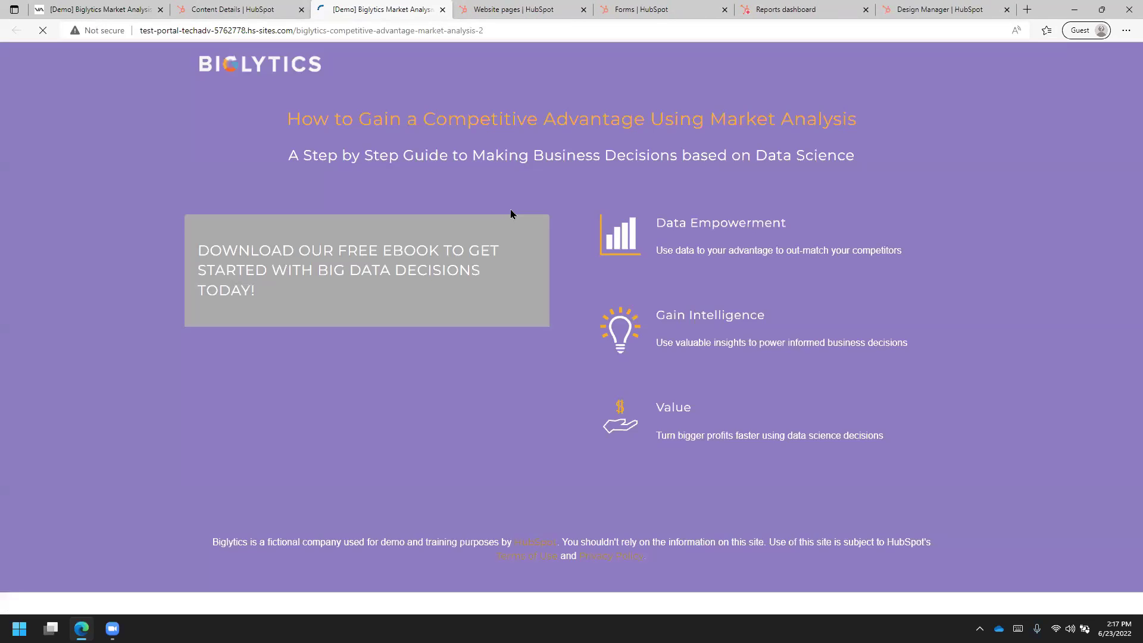
{"action": "scroll", "coordinate": [366, 220], "scroll_direction": "down", "scroll_amount": 2}
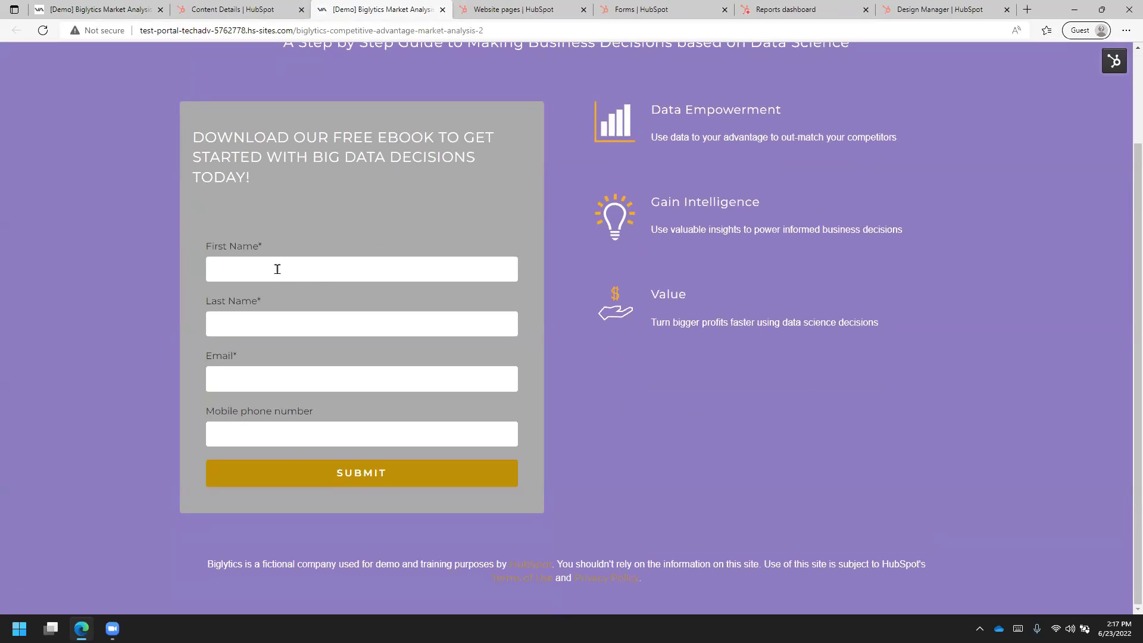
- Back in the landing page's details, examine the A/B test results and the metrics table comparing both variations
{"action": "left_click", "coordinate": [236, 10]}
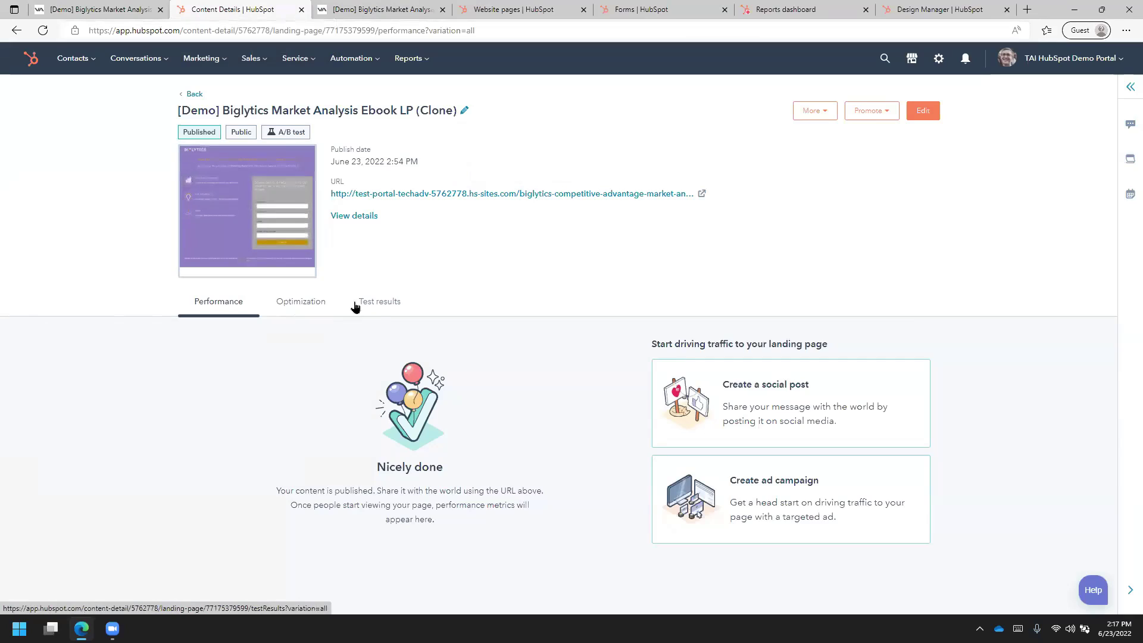
{"action": "left_click", "coordinate": [381, 303]}
{"action": "scroll", "coordinate": [369, 273], "scroll_direction": "down", "scroll_amount": 2}
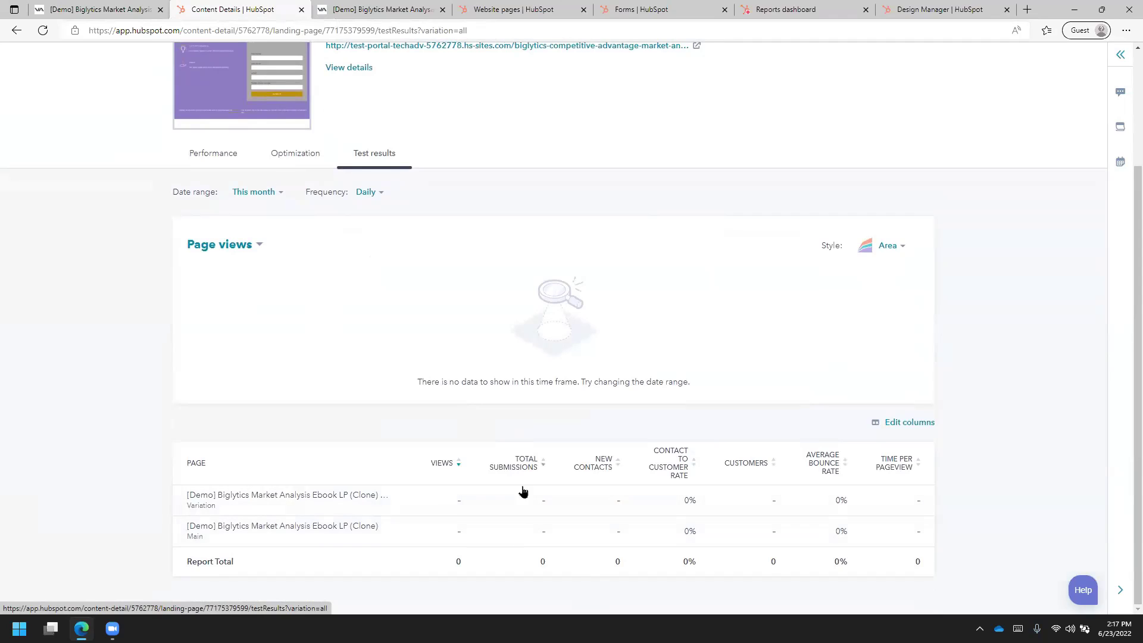
{"action": "mouse_move", "coordinate": [522, 490]}
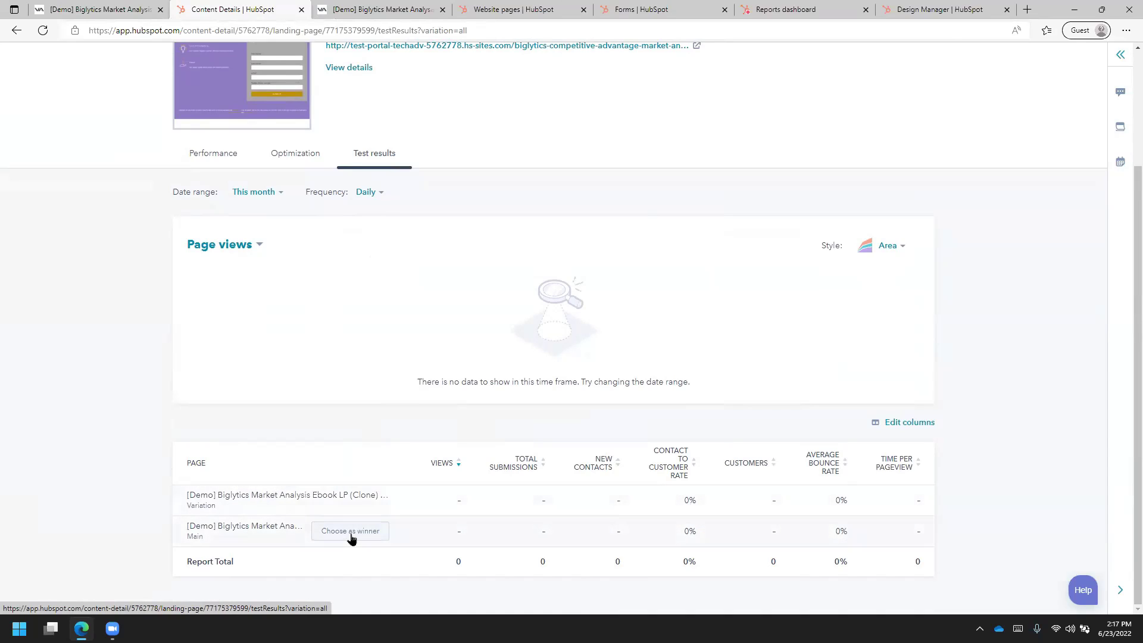
- Choose the main version of the cloned ebook landing page as the A/B test winner and view the live landing page
{"action": "left_click", "coordinate": [350, 531]}
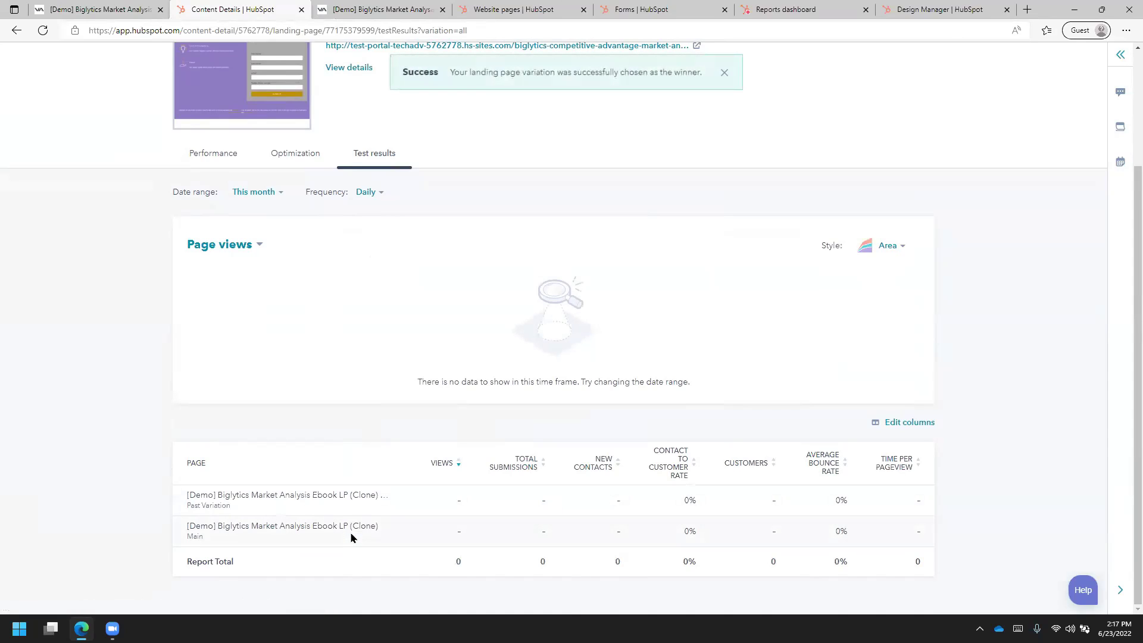
{"action": "scroll", "coordinate": [422, 487], "scroll_direction": "up", "scroll_amount": 3}
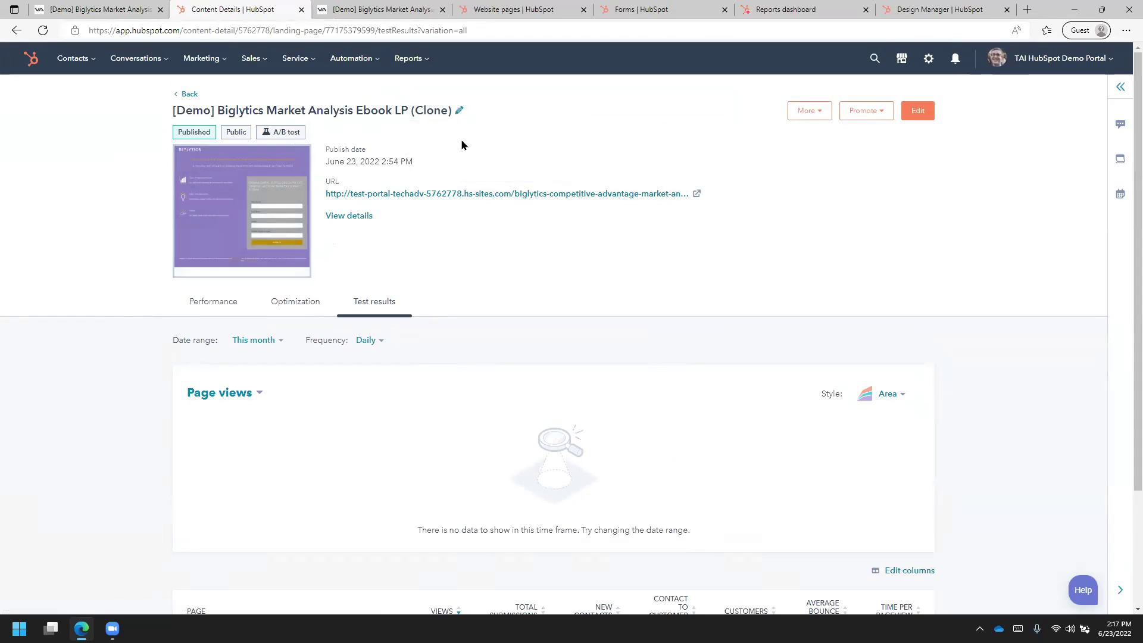
{"action": "left_click", "coordinate": [257, 216]}
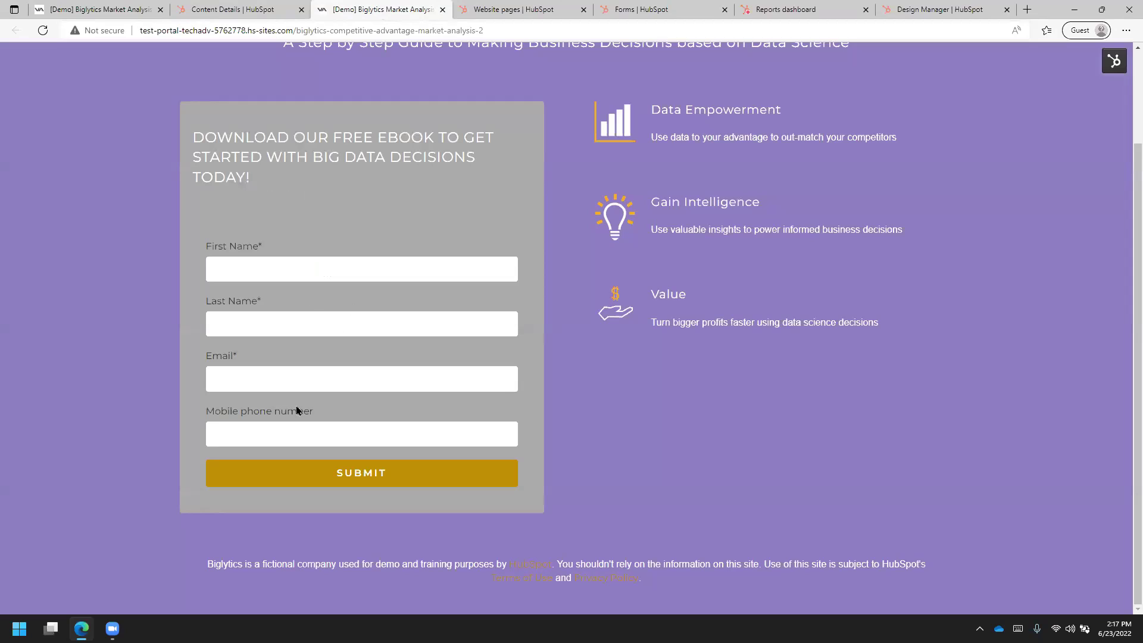
{"action": "scroll", "coordinate": [397, 259], "scroll_direction": "up", "scroll_amount": 2}
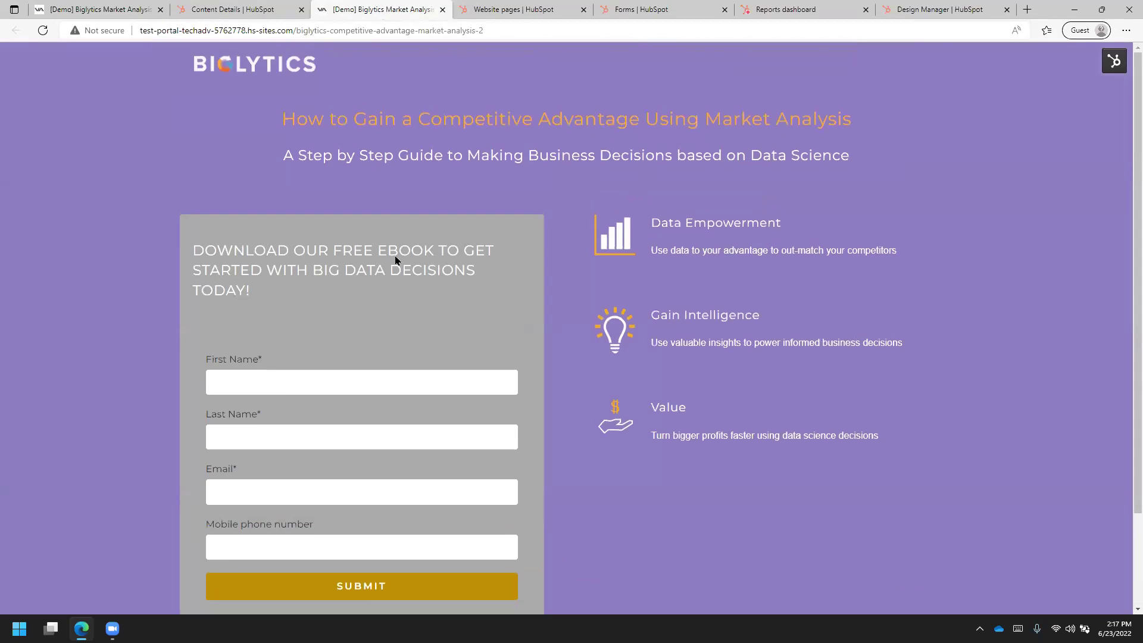
- Open the [Demo] Whitepaper Form from the marketing forms list for editing and dismiss the comment mode tip
{"action": "left_click", "coordinate": [522, 10]}
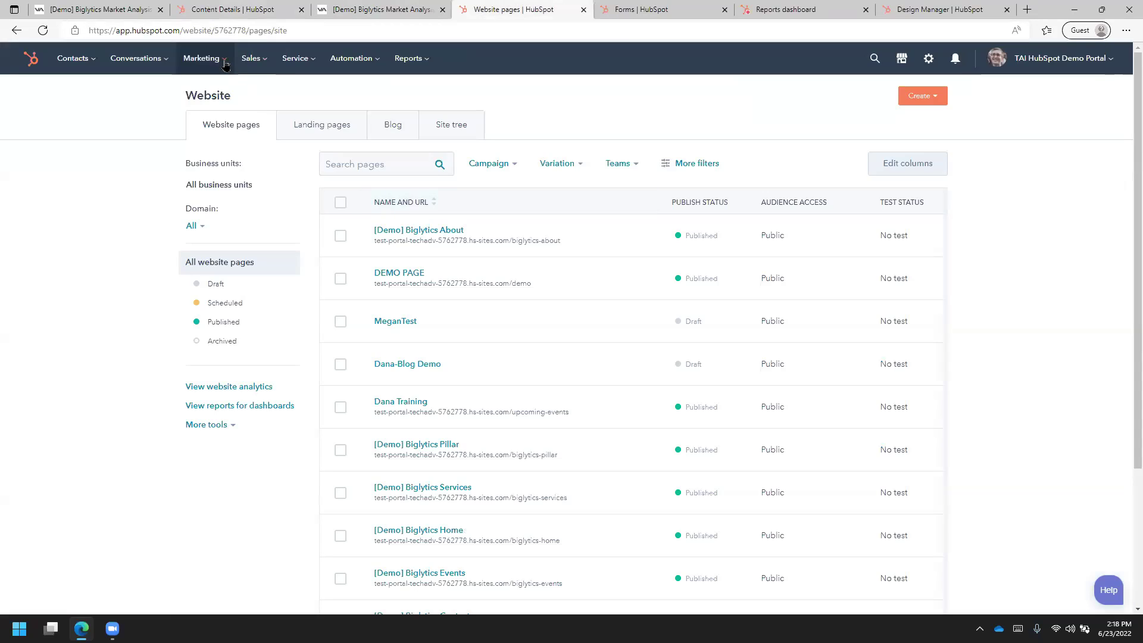
{"action": "left_click", "coordinate": [201, 58]}
{"action": "mouse_move", "coordinate": [220, 281]}
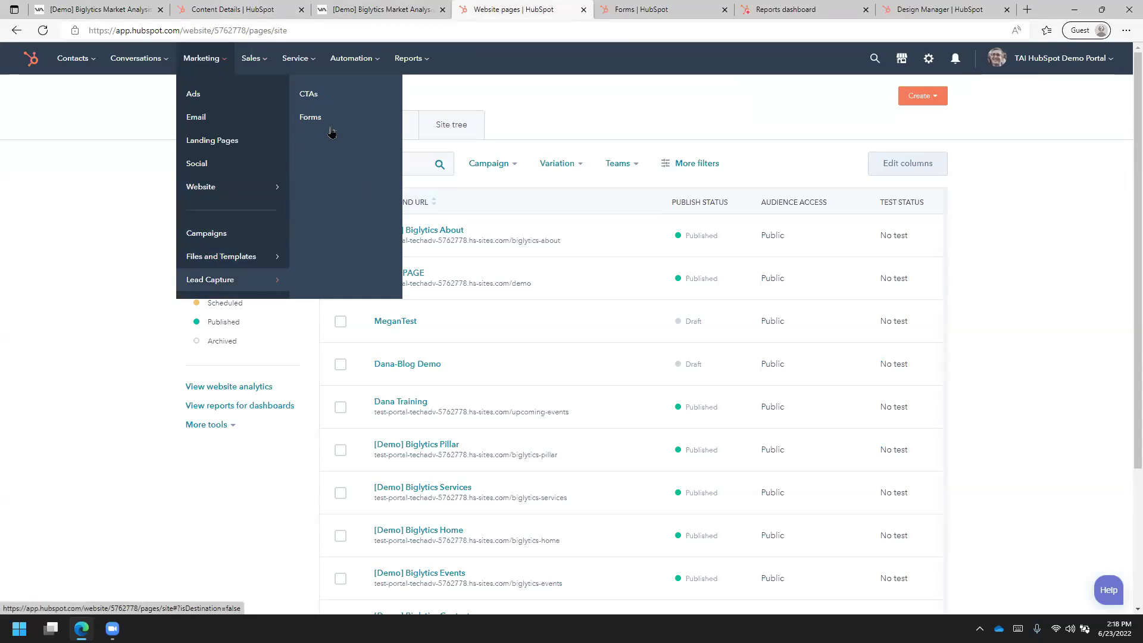
{"action": "left_click", "coordinate": [312, 119]}
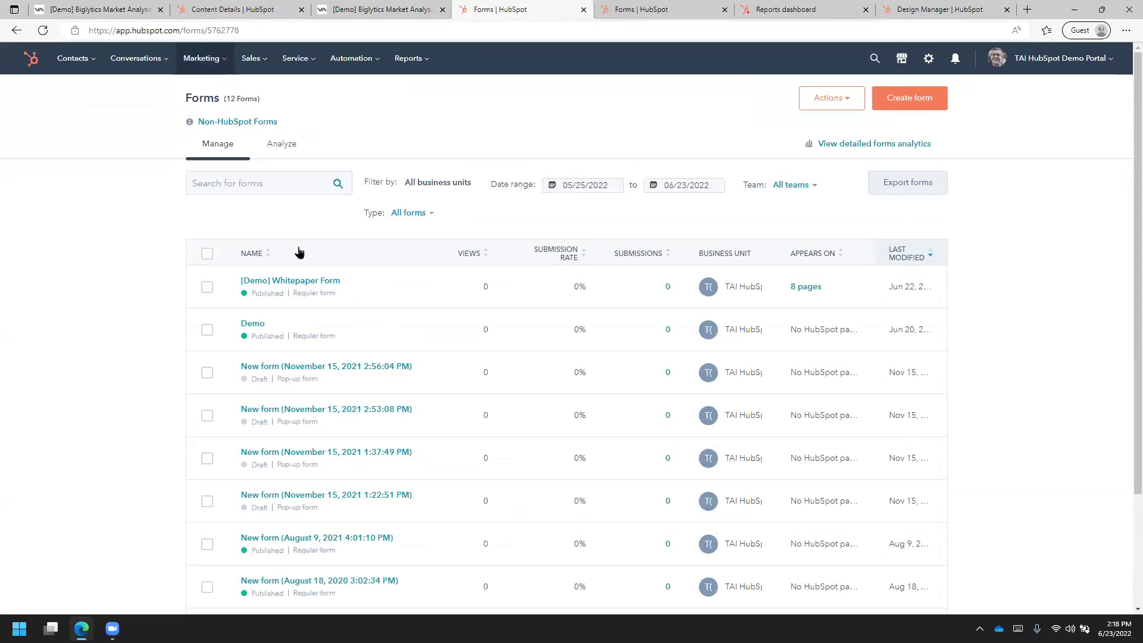
{"action": "left_click", "coordinate": [314, 284]}
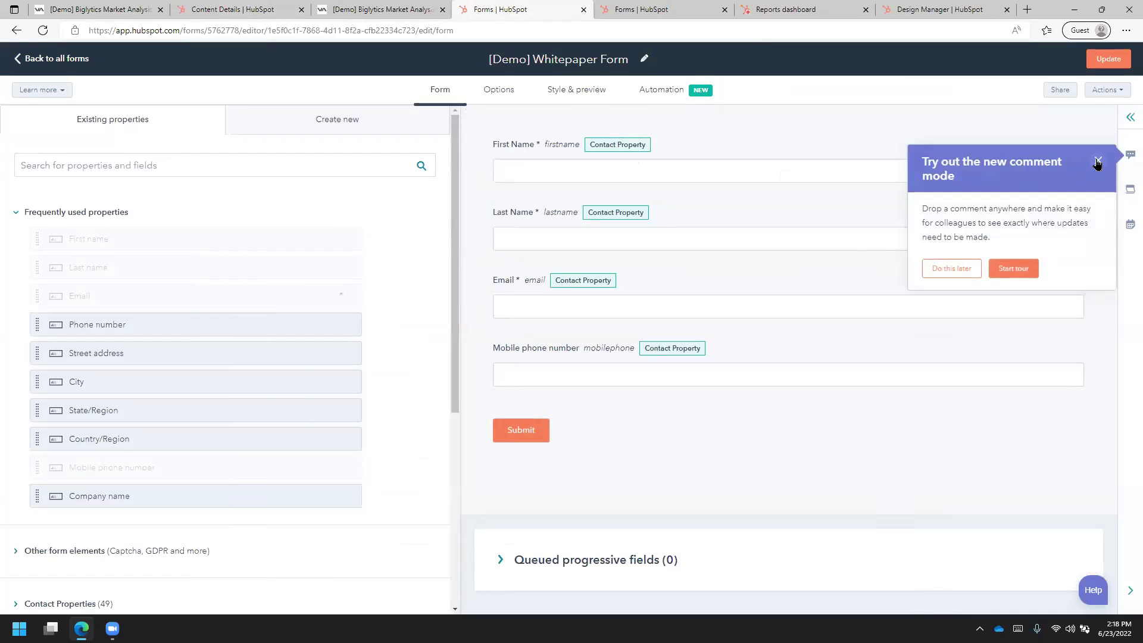
{"action": "left_click", "coordinate": [1097, 162]}
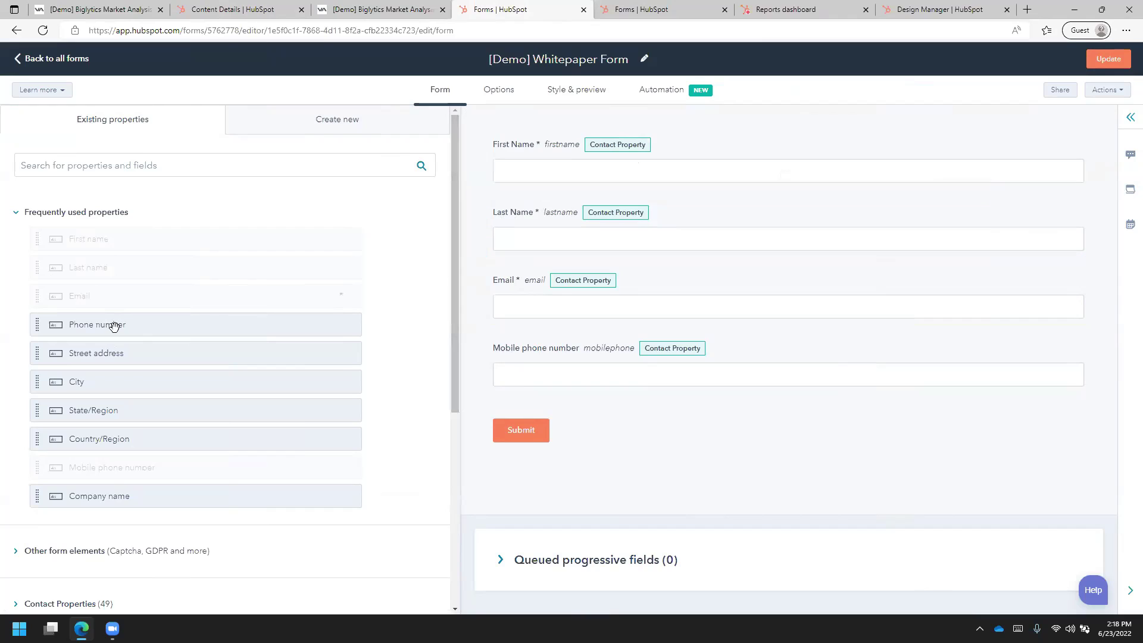
- Examine the existing properties available as form fields, including the contact and company property groups, and collapse the groups again
{"action": "scroll", "coordinate": [114, 326], "scroll_direction": "down", "scroll_amount": 3}
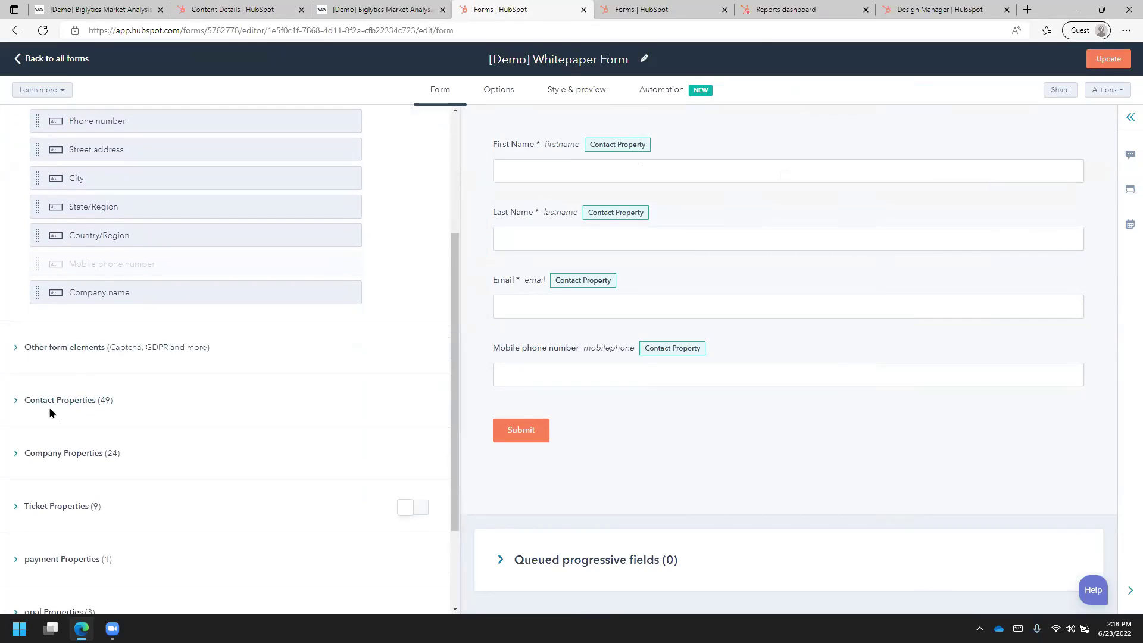
{"action": "scroll", "coordinate": [95, 421], "scroll_direction": "down", "scroll_amount": 1}
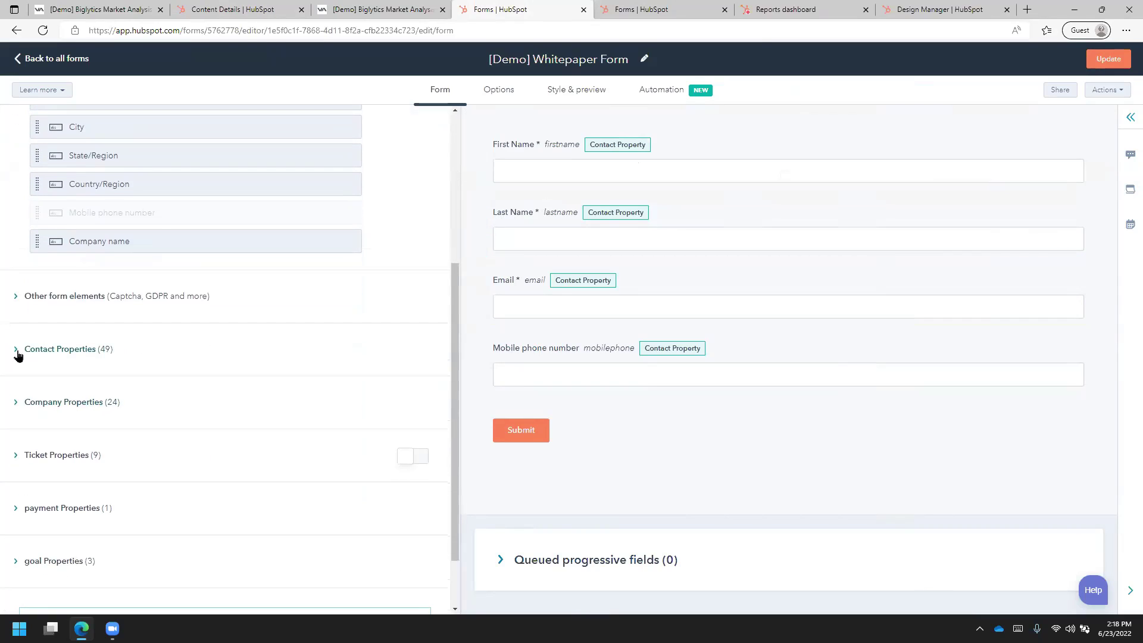
{"action": "left_click", "coordinate": [16, 351]}
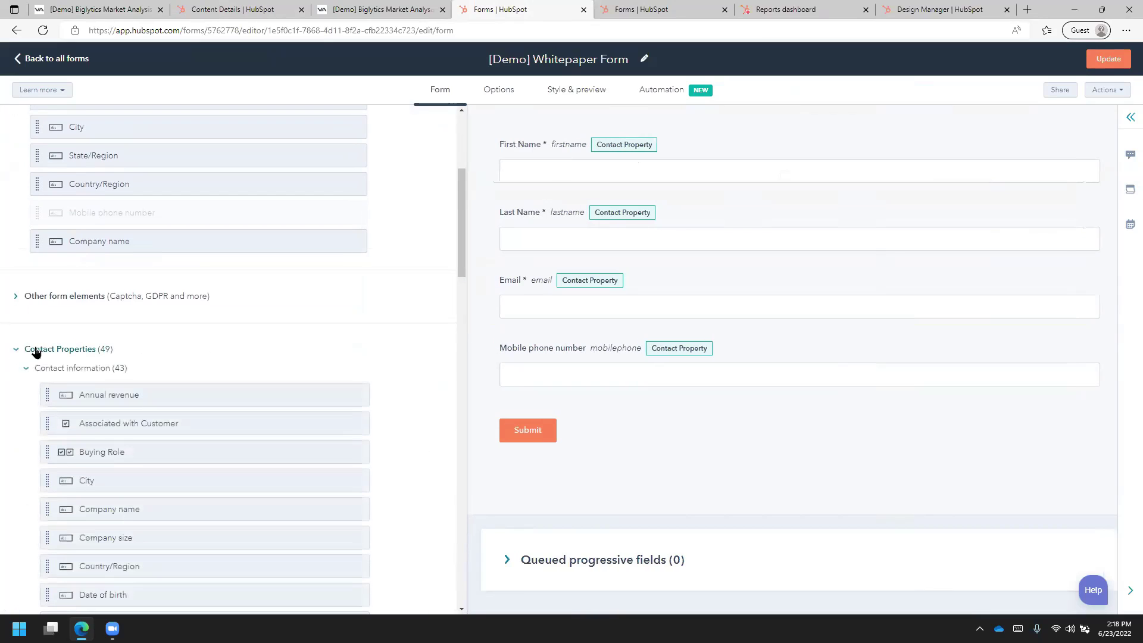
{"action": "scroll", "coordinate": [99, 357], "scroll_direction": "down", "scroll_amount": 5}
{"action": "scroll", "coordinate": [23, 315], "scroll_direction": "up", "scroll_amount": 4}
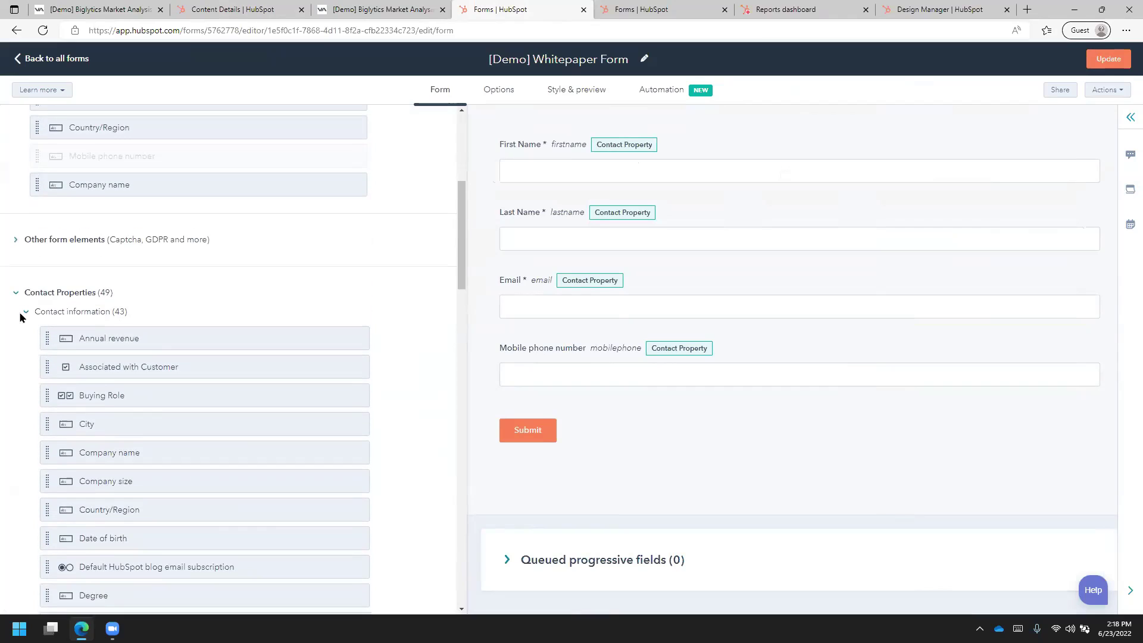
{"action": "left_click", "coordinate": [26, 319]}
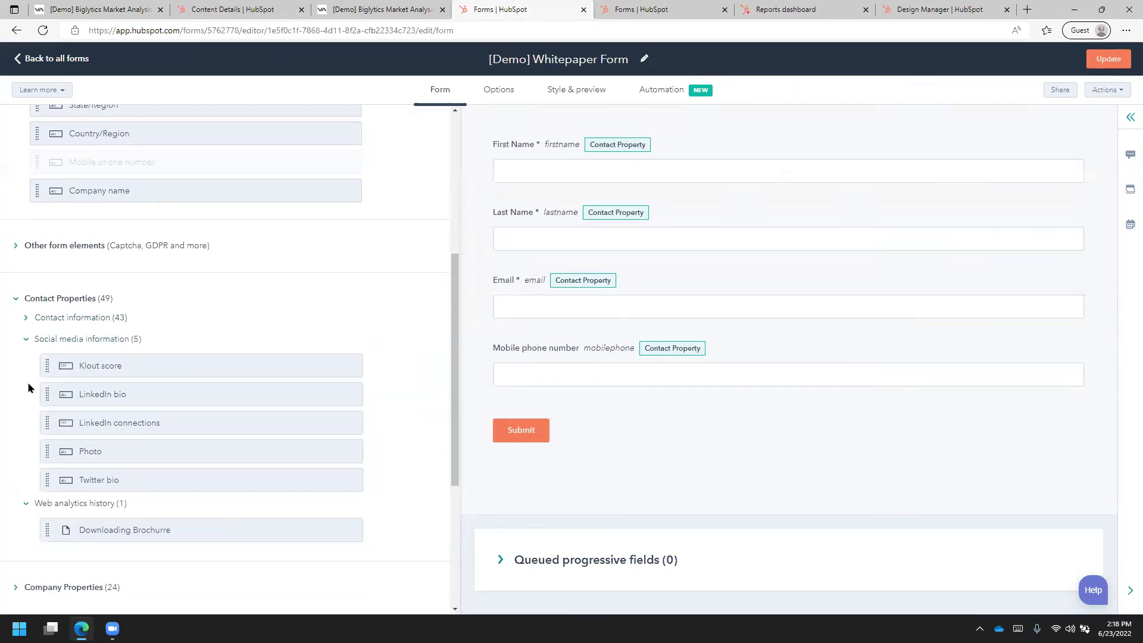
{"action": "left_click", "coordinate": [17, 299]}
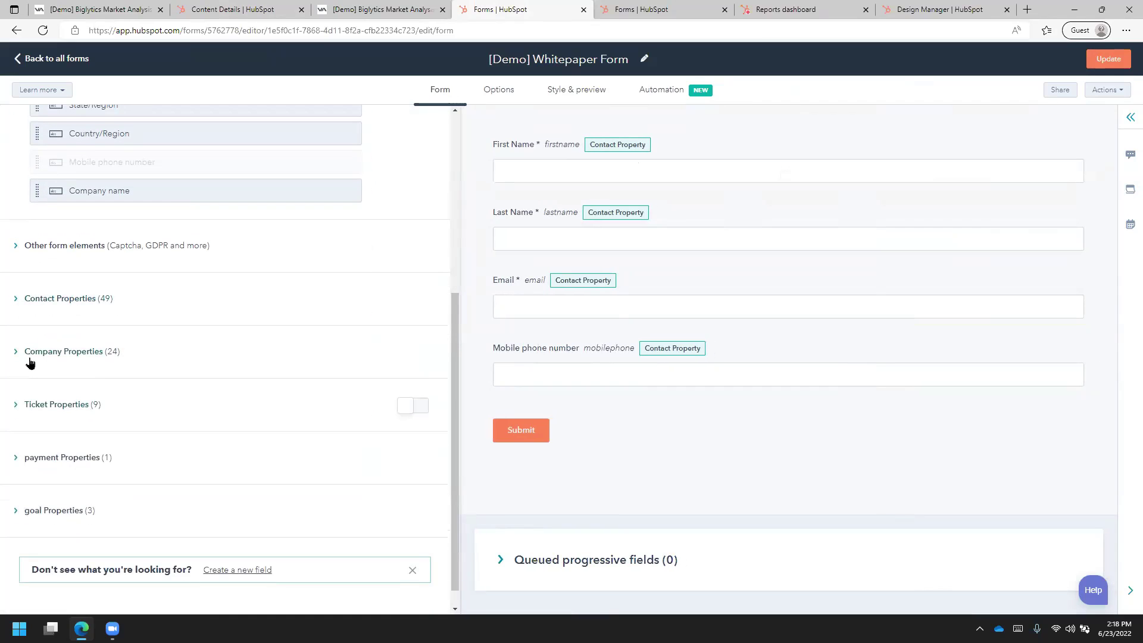
{"action": "left_click", "coordinate": [31, 355]}
{"action": "scroll", "coordinate": [84, 359], "scroll_direction": "down", "scroll_amount": 4}
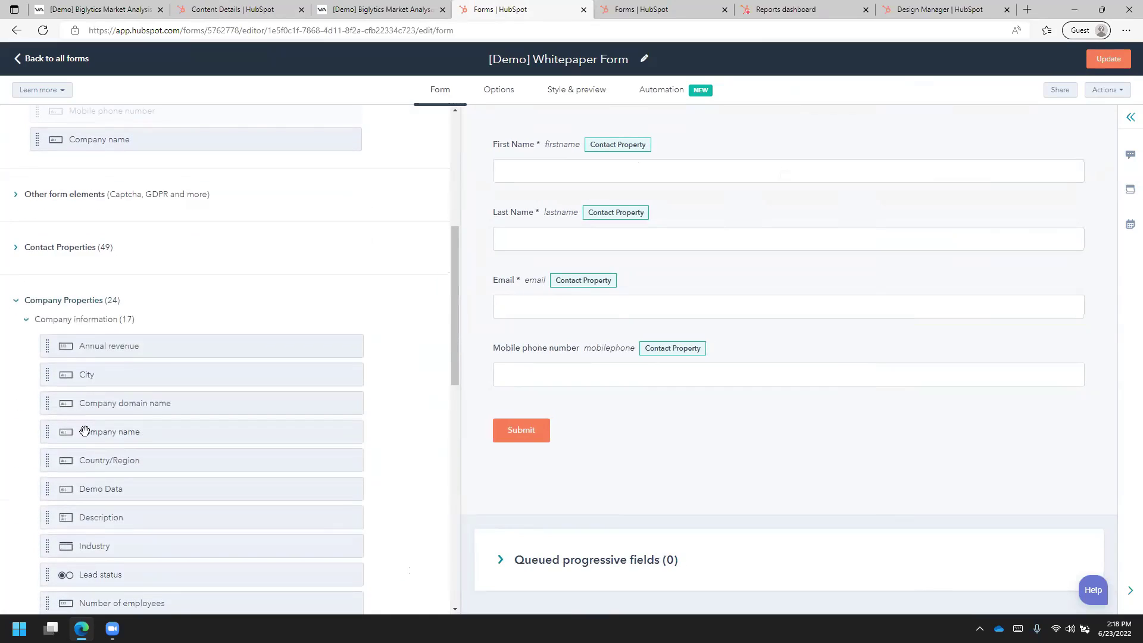
{"action": "scroll", "coordinate": [100, 359], "scroll_direction": "up", "scroll_amount": 1}
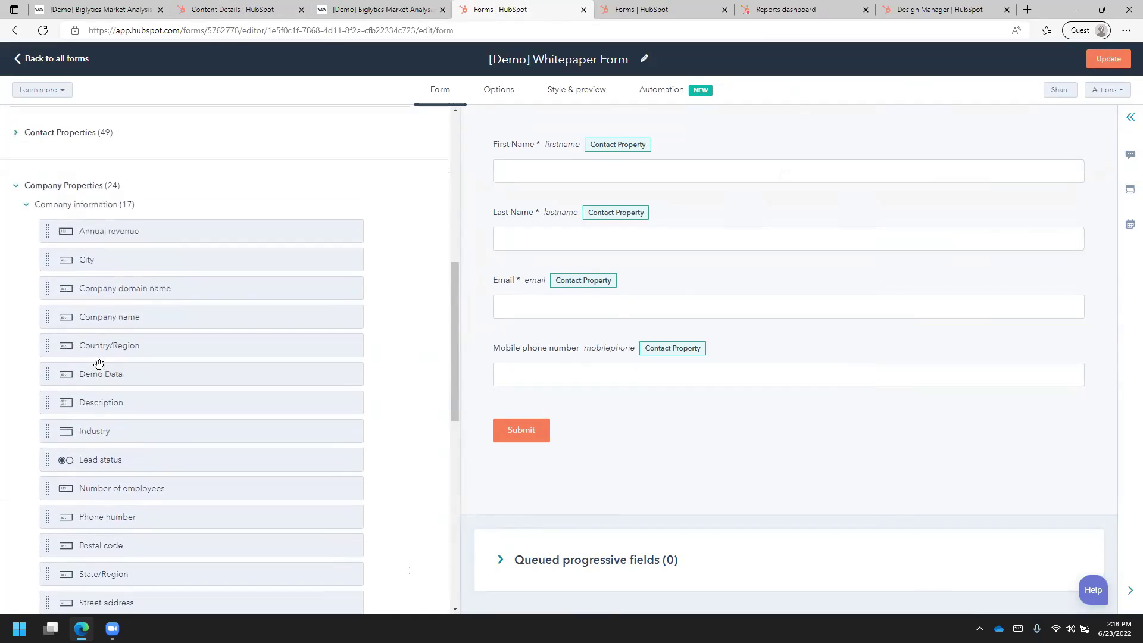
{"action": "left_click", "coordinate": [27, 201]}
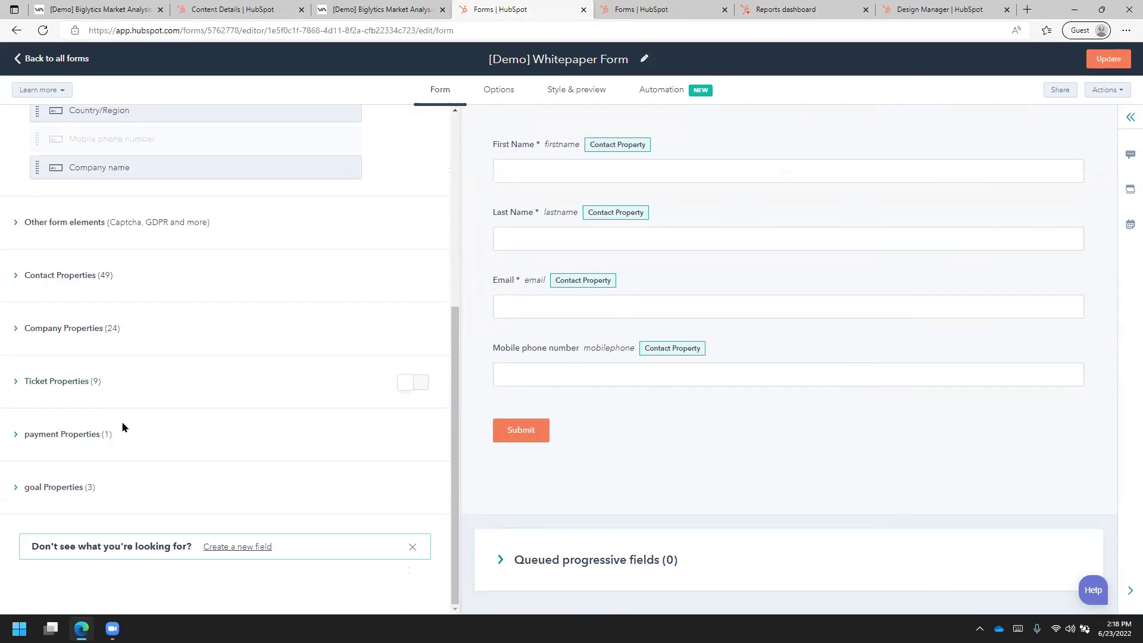
{"action": "scroll", "coordinate": [122, 424], "scroll_direction": "up", "scroll_amount": 6}
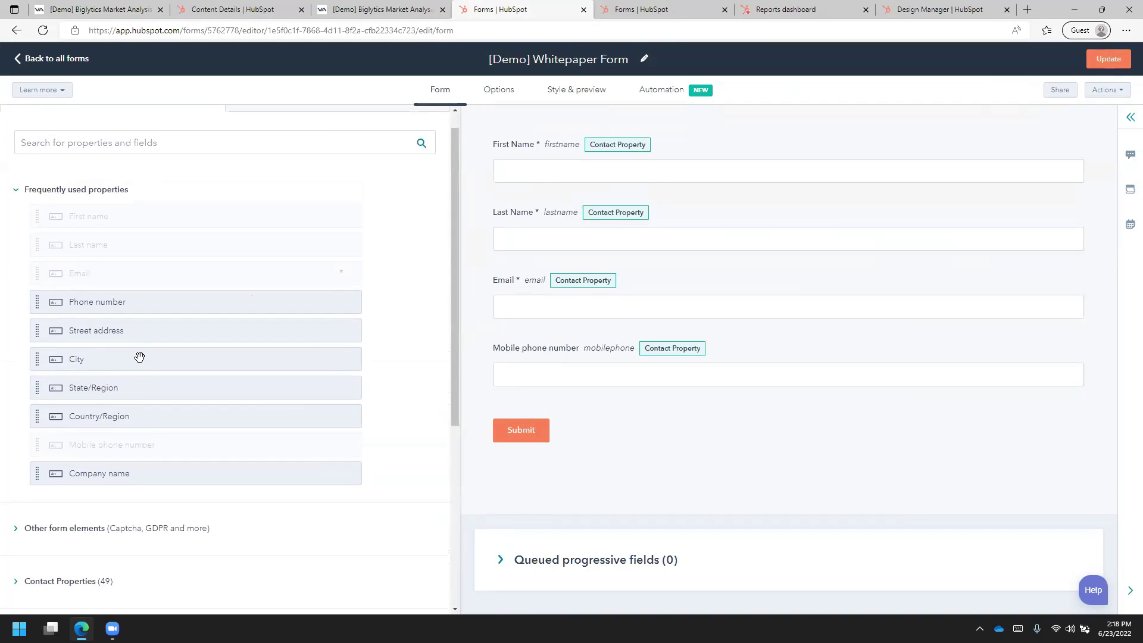
- Add the Phone number field between Email and Mobile phone number in the form and publish the update
{"action": "left_click_drag", "start_coordinate": [98, 301], "coordinate": [546, 343]}
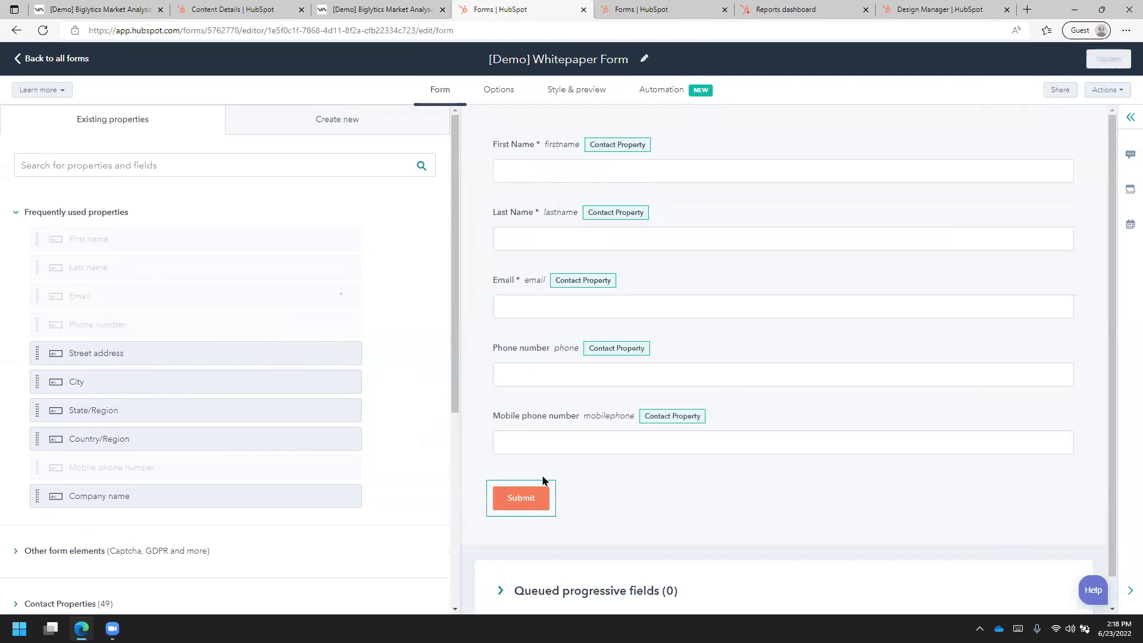
{"action": "left_click", "coordinate": [1108, 59]}
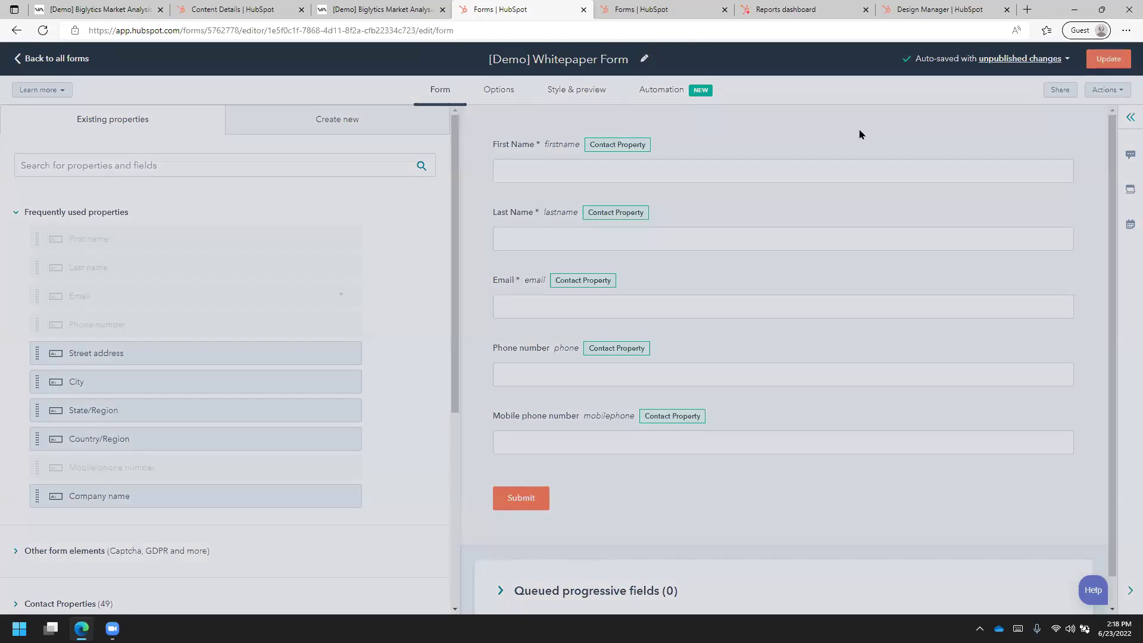
{"action": "left_click", "coordinate": [898, 592]}
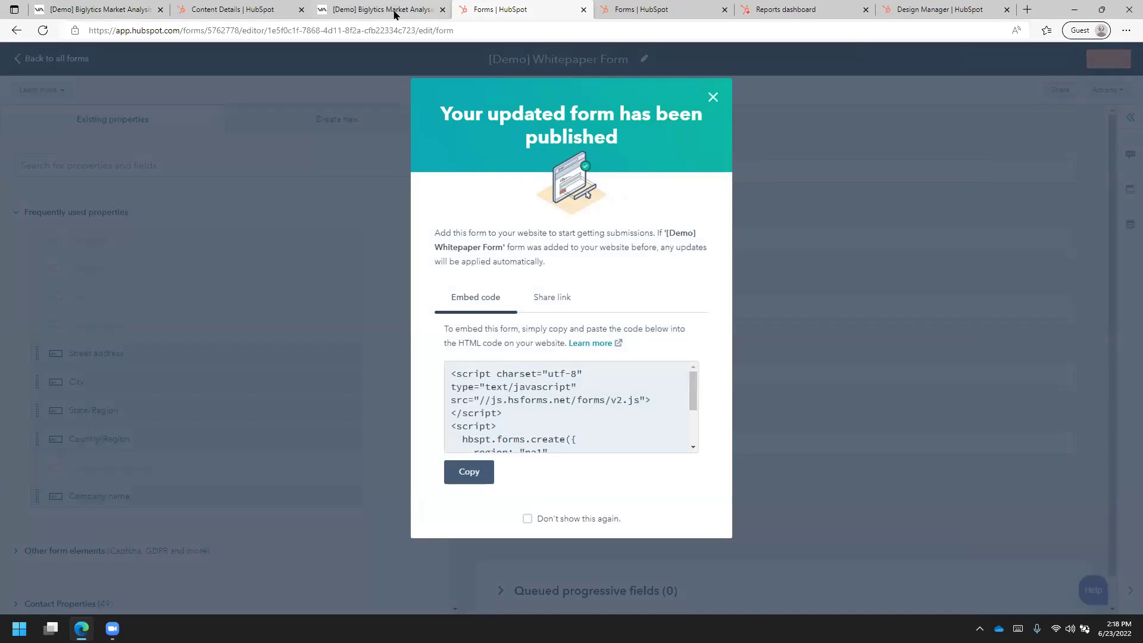
- Reload the live ebook landing page to check the updated form's fields, and return to the form editor
{"action": "left_click", "coordinate": [394, 10]}
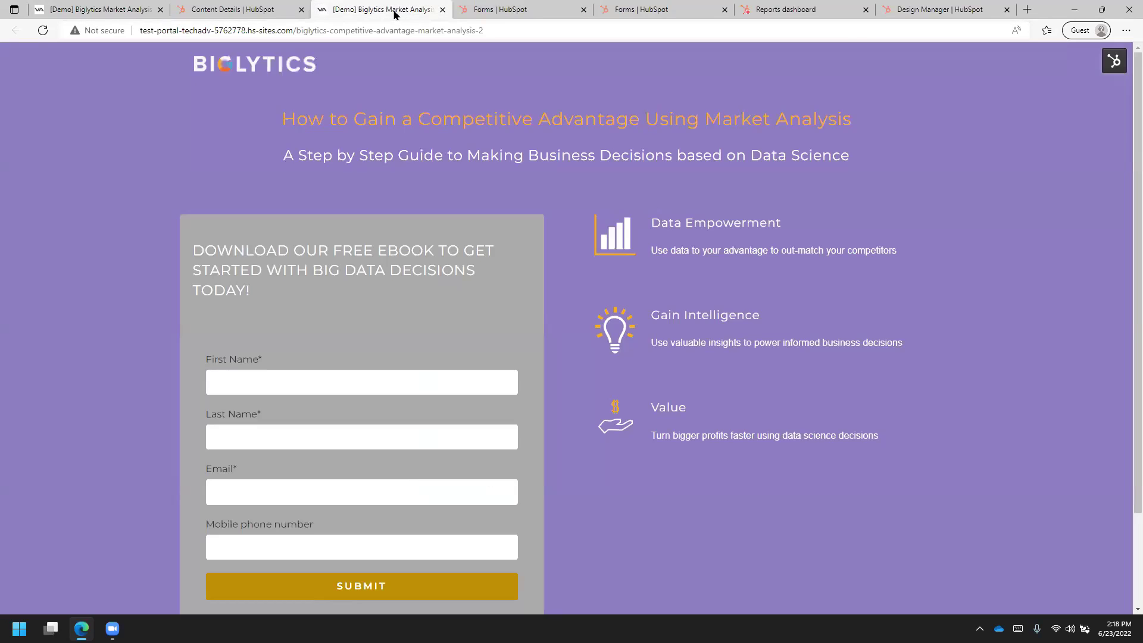
{"action": "left_click", "coordinate": [44, 31]}
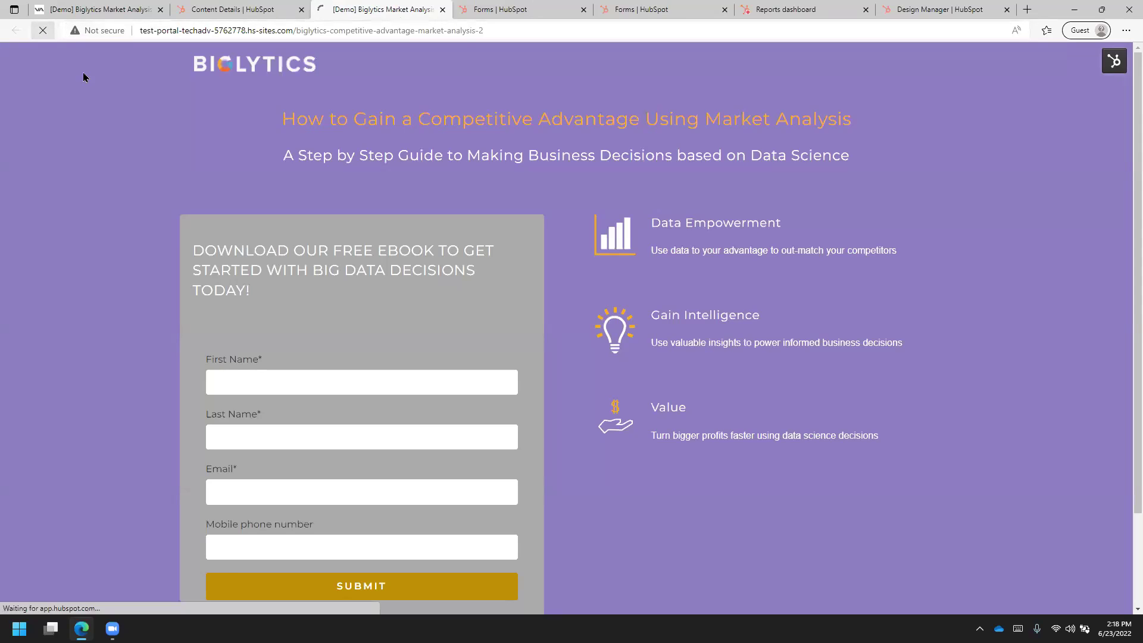
{"action": "scroll", "coordinate": [487, 327], "scroll_direction": "down", "scroll_amount": 2}
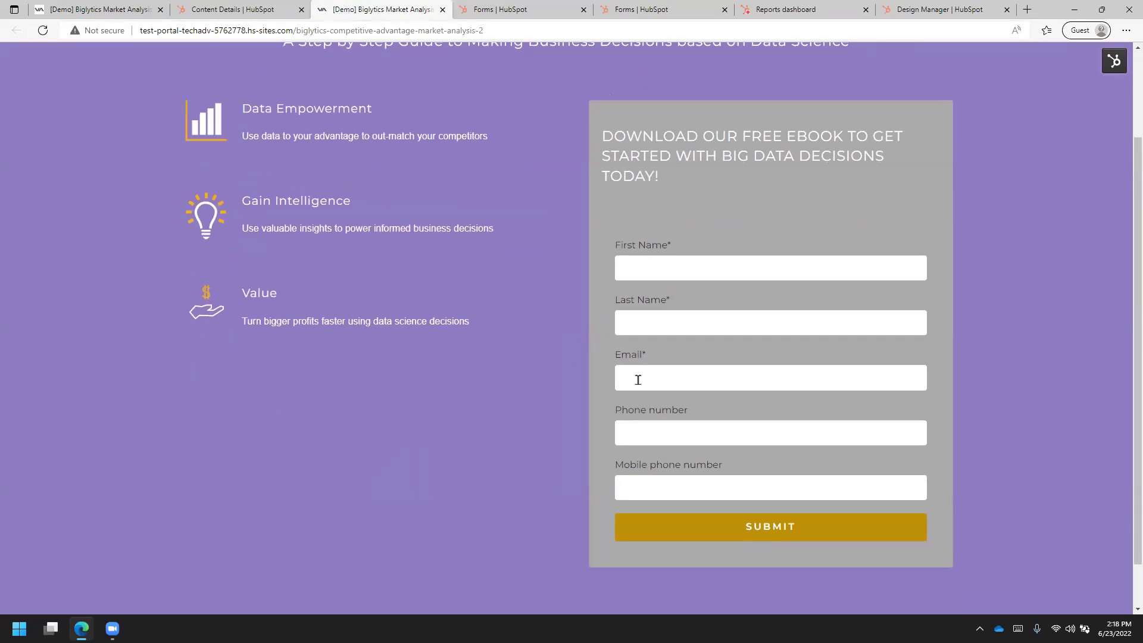
{"action": "left_click", "coordinate": [500, 11]}
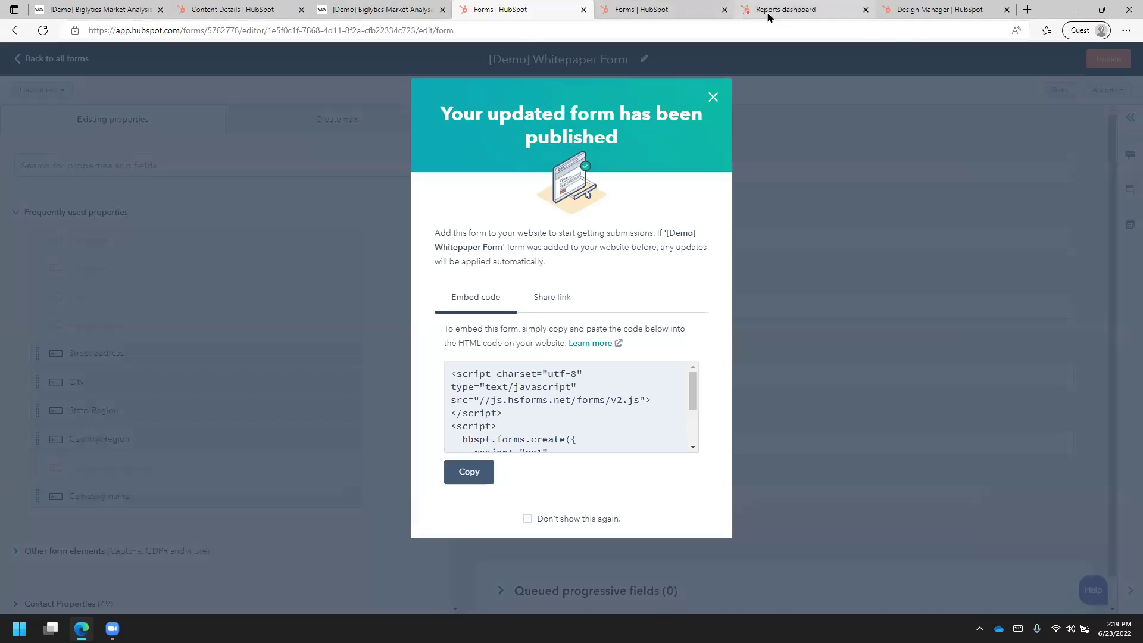
- Examine the reports dashboard's sessions, traffic and engagement metrics, session sources, device breakdown and session country reports
{"action": "left_click", "coordinate": [786, 10]}
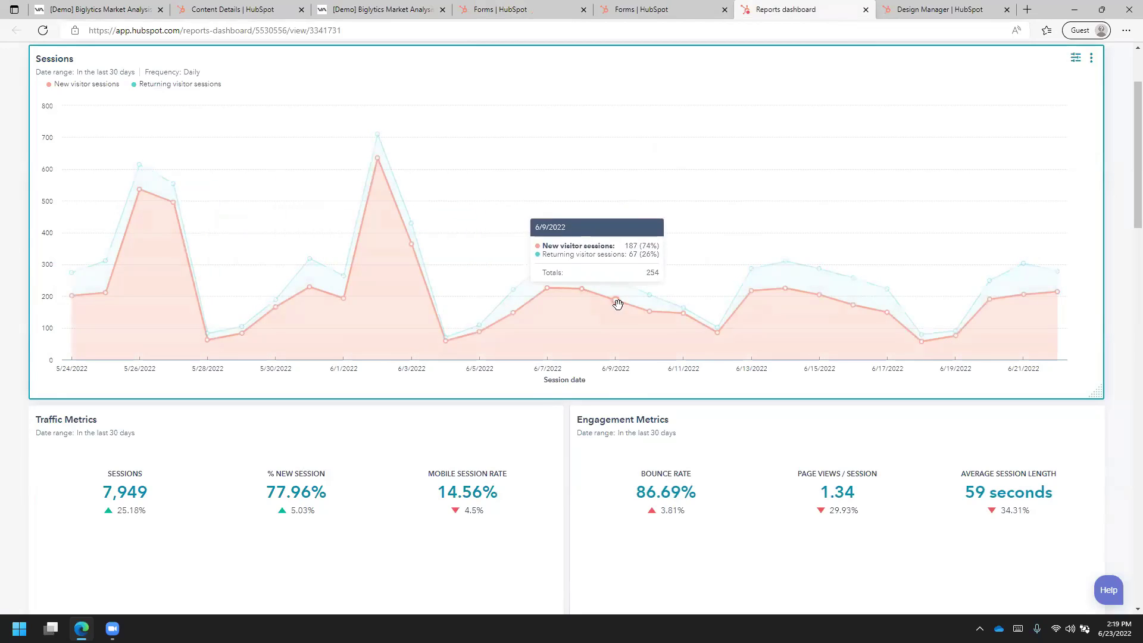
{"action": "scroll", "coordinate": [628, 309], "scroll_direction": "down", "scroll_amount": 2}
{"action": "scroll", "coordinate": [627, 308], "scroll_direction": "down", "scroll_amount": 2}
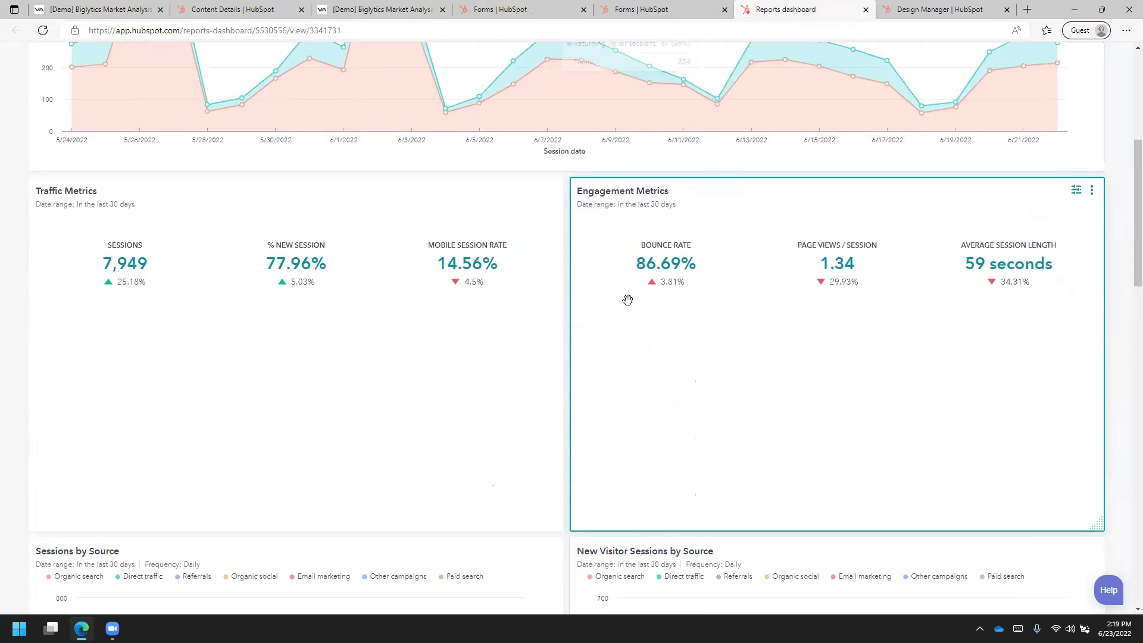
{"action": "scroll", "coordinate": [754, 250], "scroll_direction": "down", "scroll_amount": 4}
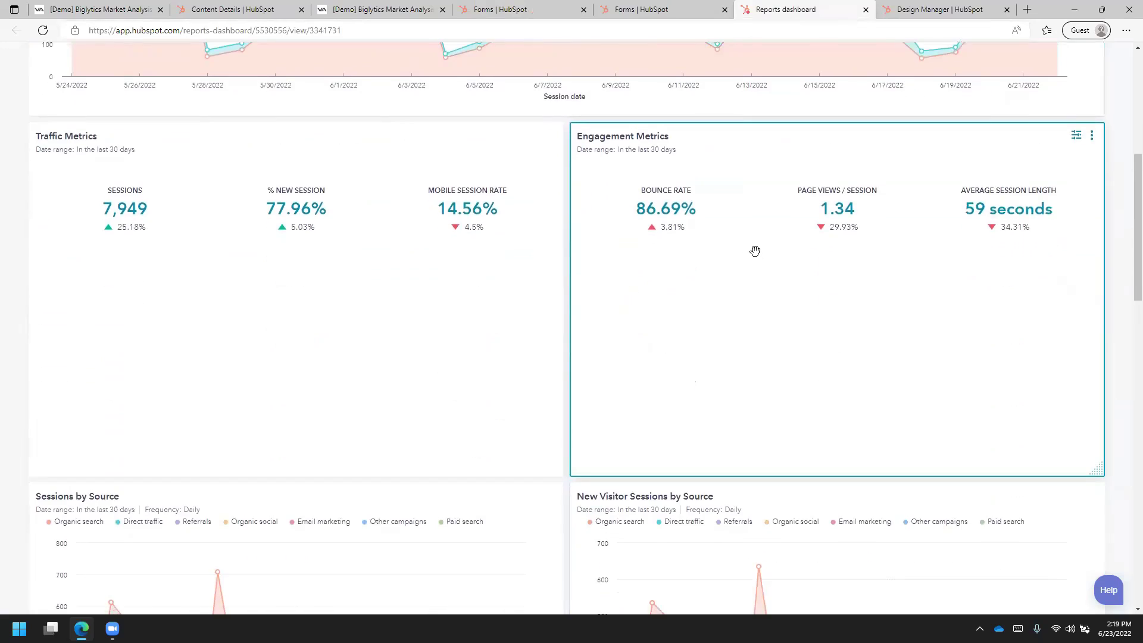
{"action": "scroll", "coordinate": [751, 241], "scroll_direction": "down", "scroll_amount": 2}
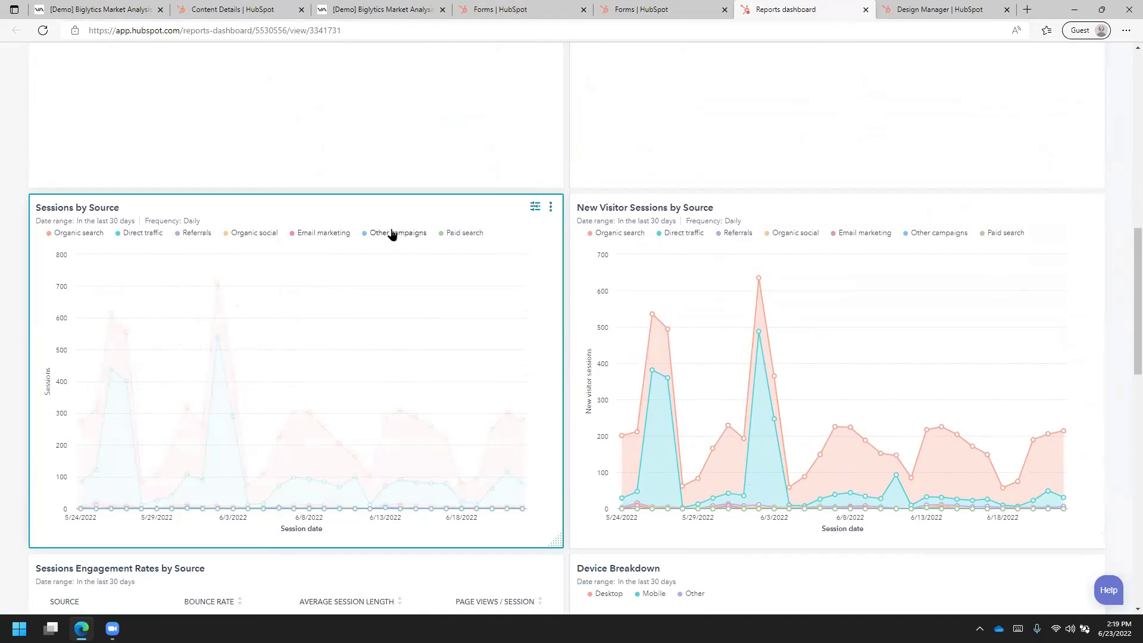
{"action": "scroll", "coordinate": [391, 234], "scroll_direction": "down", "scroll_amount": 5}
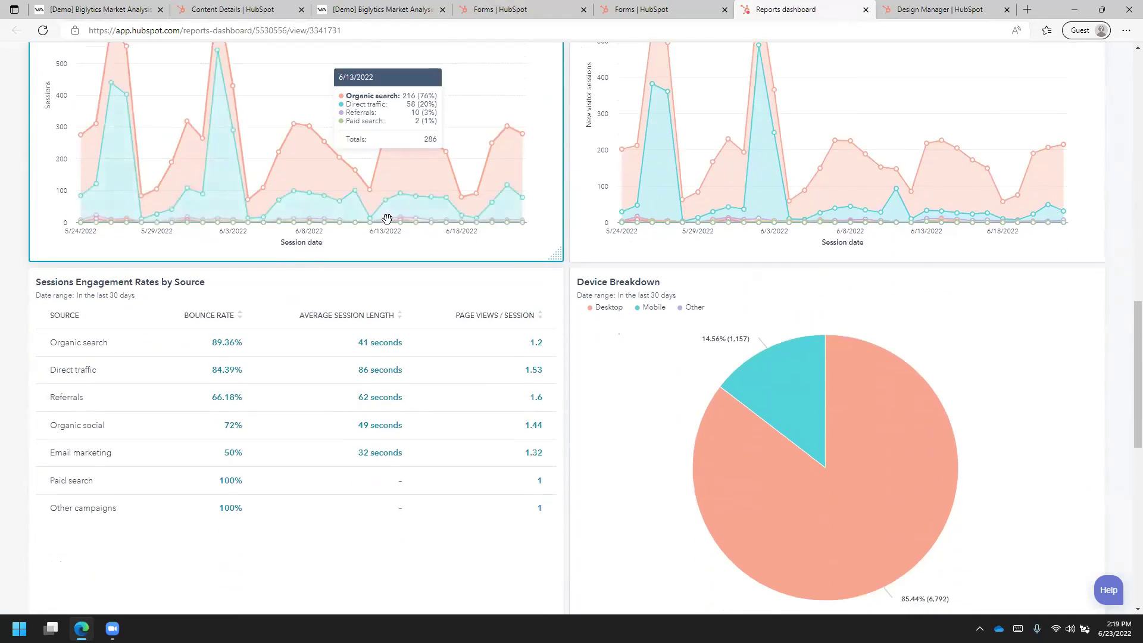
{"action": "scroll", "coordinate": [384, 215], "scroll_direction": "down", "scroll_amount": 1}
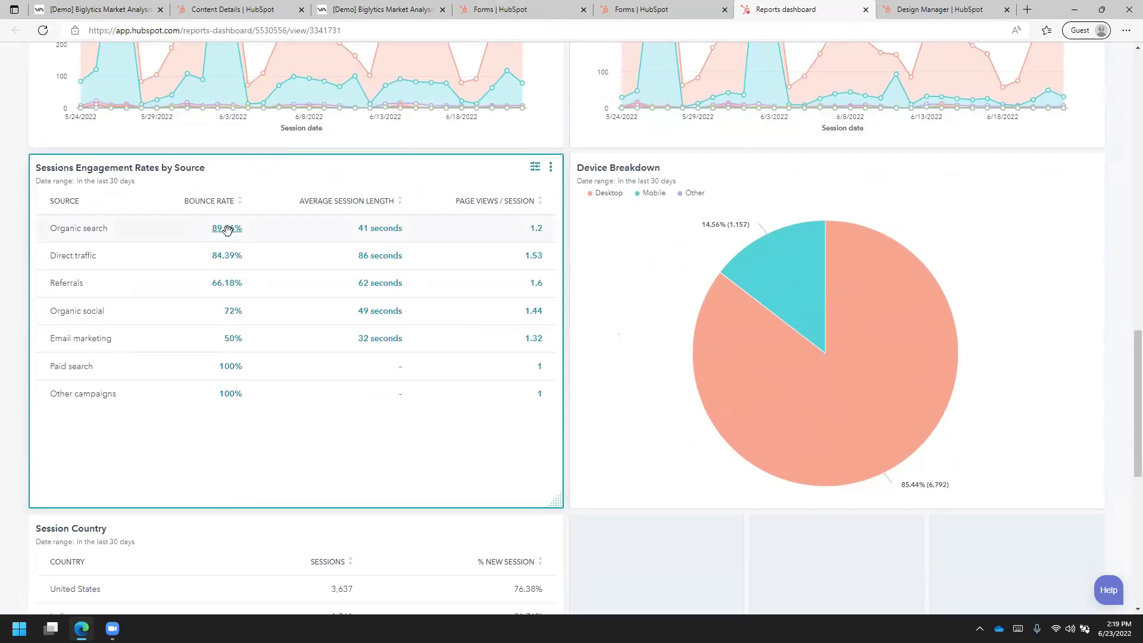
{"action": "scroll", "coordinate": [231, 232], "scroll_direction": "down", "scroll_amount": 4}
{"action": "scroll", "coordinate": [214, 365], "scroll_direction": "down", "scroll_amount": 2}
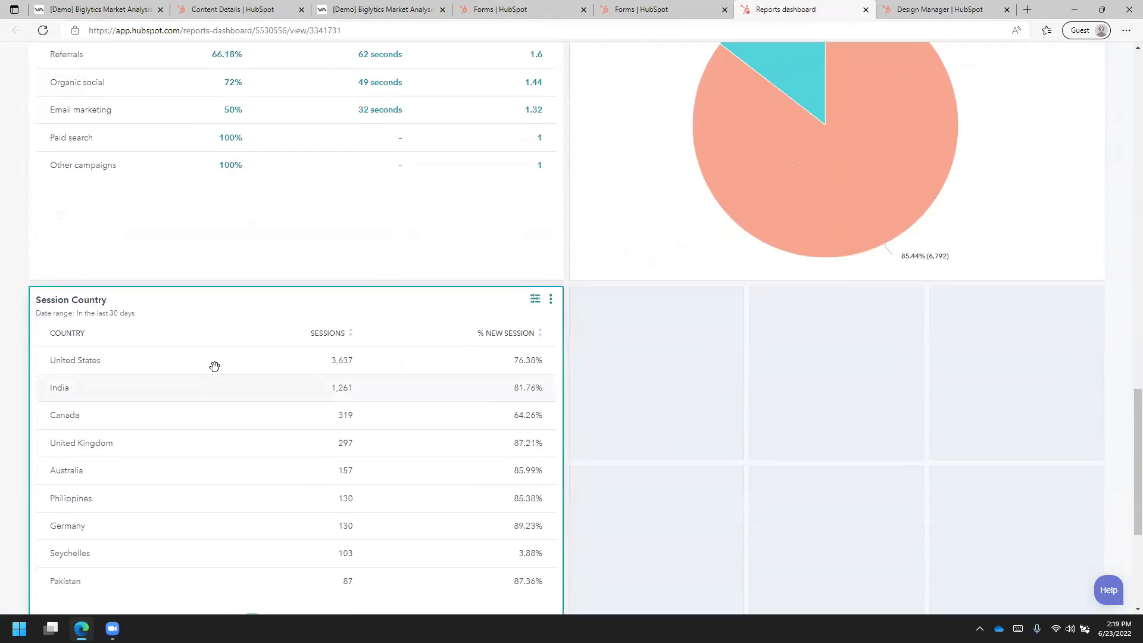
{"action": "scroll", "coordinate": [280, 375], "scroll_direction": "up", "scroll_amount": 15}
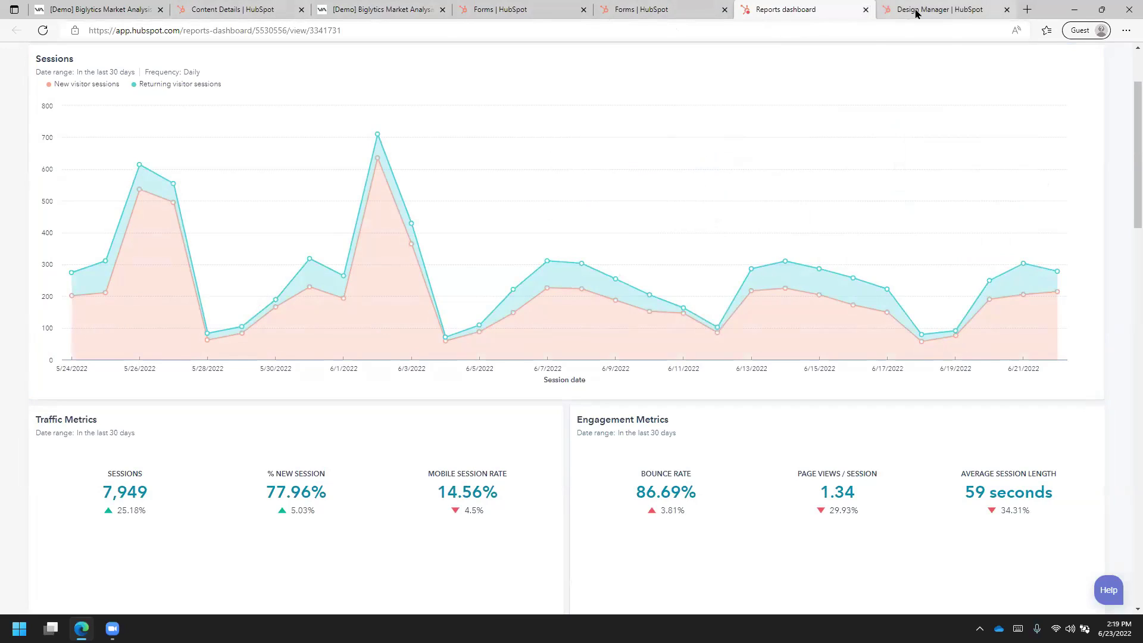
- Open the [Demo] Biglytics About website page for editing and examine its Our Team section alongside the available theme modules
{"action": "left_click", "coordinate": [216, 12]}
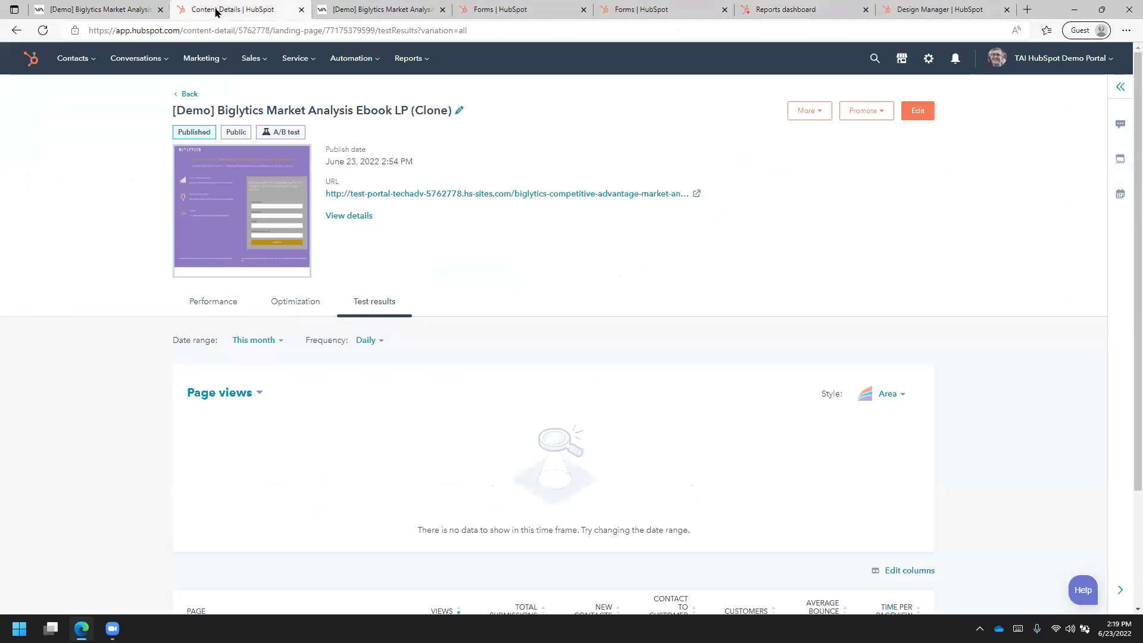
{"action": "left_click", "coordinate": [213, 61]}
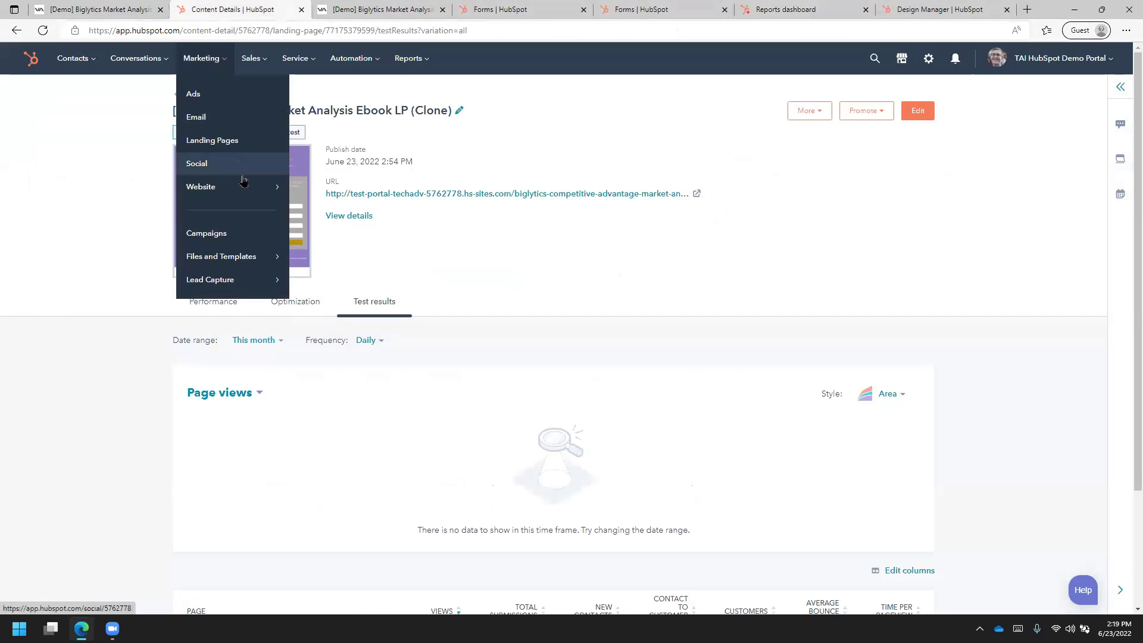
{"action": "mouse_move", "coordinate": [243, 185]}
{"action": "left_click", "coordinate": [336, 102]}
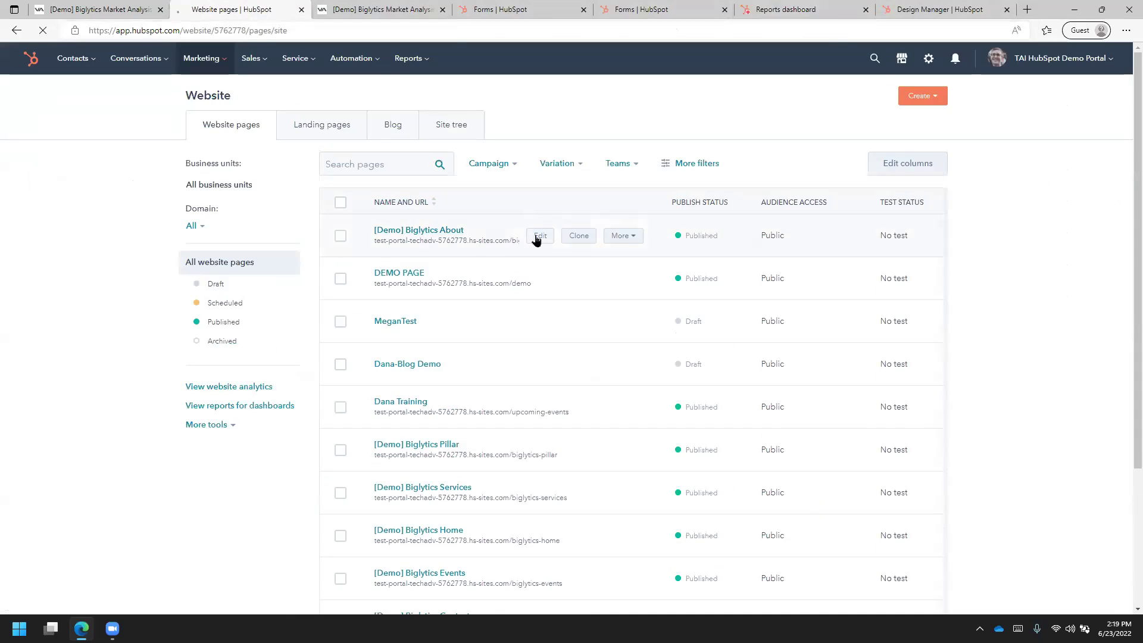
{"action": "left_click", "coordinate": [539, 235]}
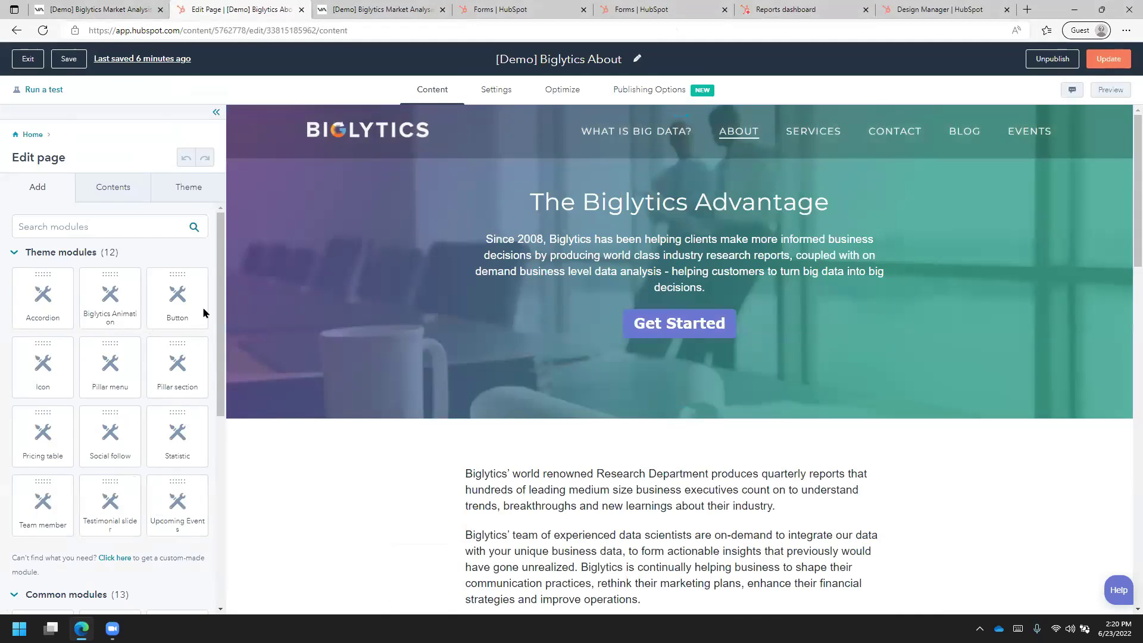
{"action": "scroll", "coordinate": [309, 288], "scroll_direction": "down", "scroll_amount": 8}
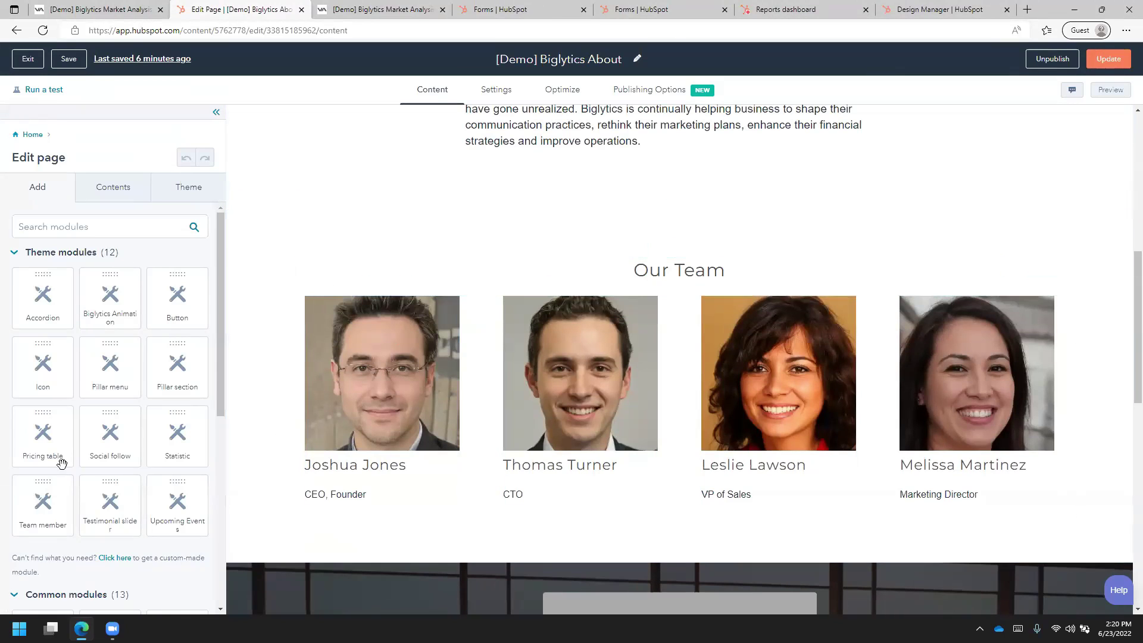
{"action": "mouse_move", "coordinate": [48, 507]}
{"action": "left_mouse_down"}
{"action": "mouse_move", "coordinate": [71, 472]}
{"action": "mouse_move", "coordinate": [56, 502]}
{"action": "mouse_move", "coordinate": [301, 374]}
{"action": "mouse_move", "coordinate": [52, 500]}
{"action": "mouse_move", "coordinate": [62, 497]}
{"action": "left_mouse_up"}
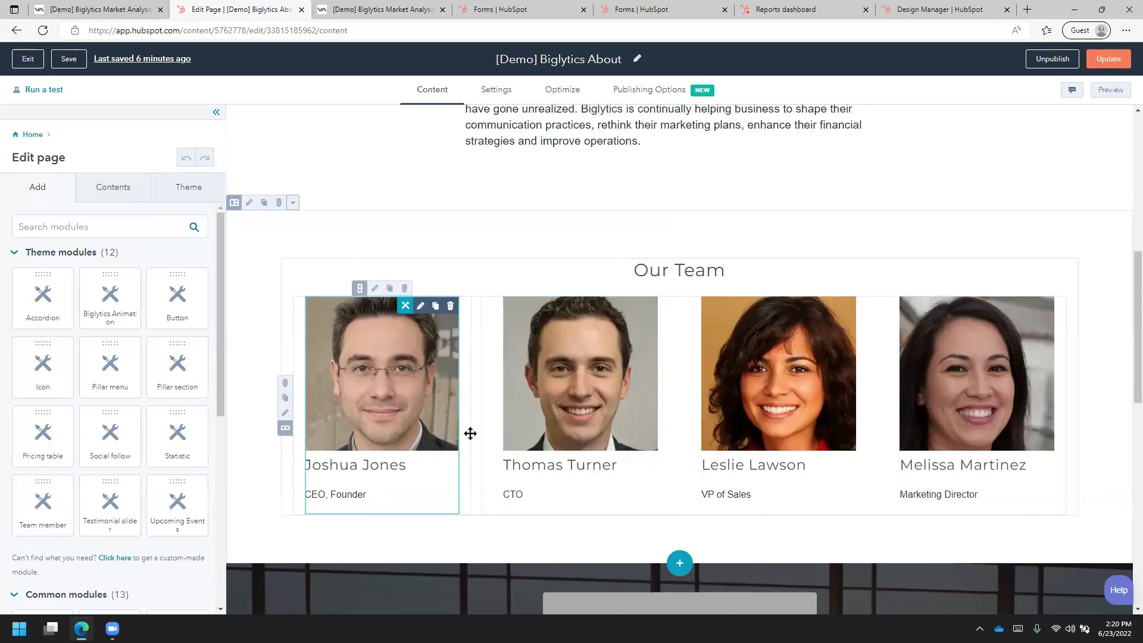
- Switch to the Design Manager and open the team-member module from the demo-biglytics theme to view its code and fields
{"action": "left_click", "coordinate": [927, 12]}
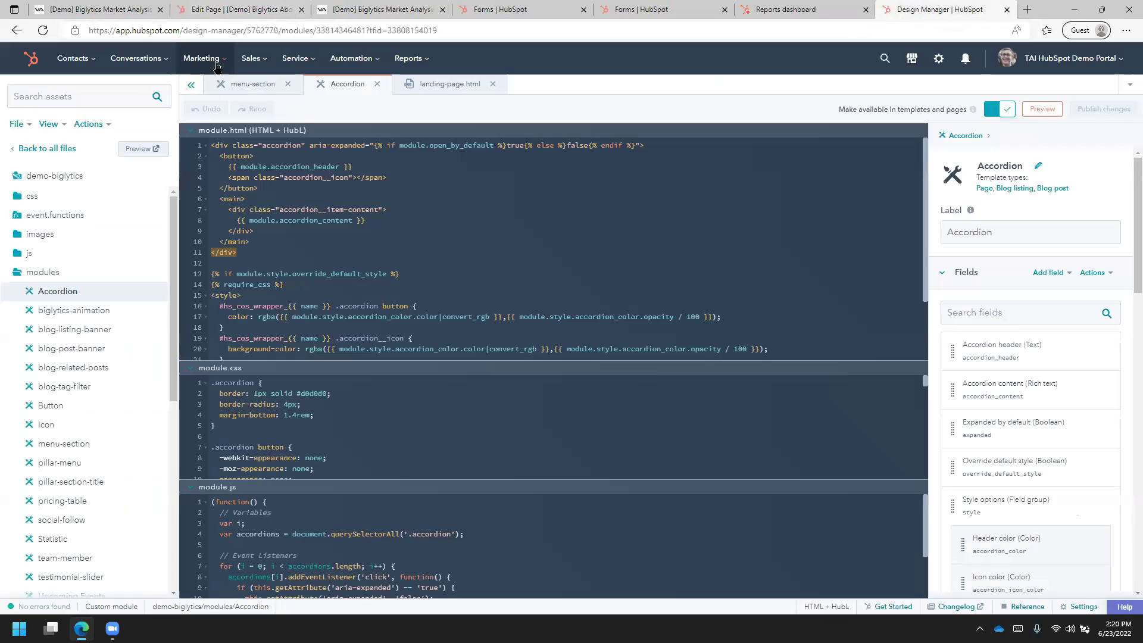
{"action": "left_click", "coordinate": [223, 66]}
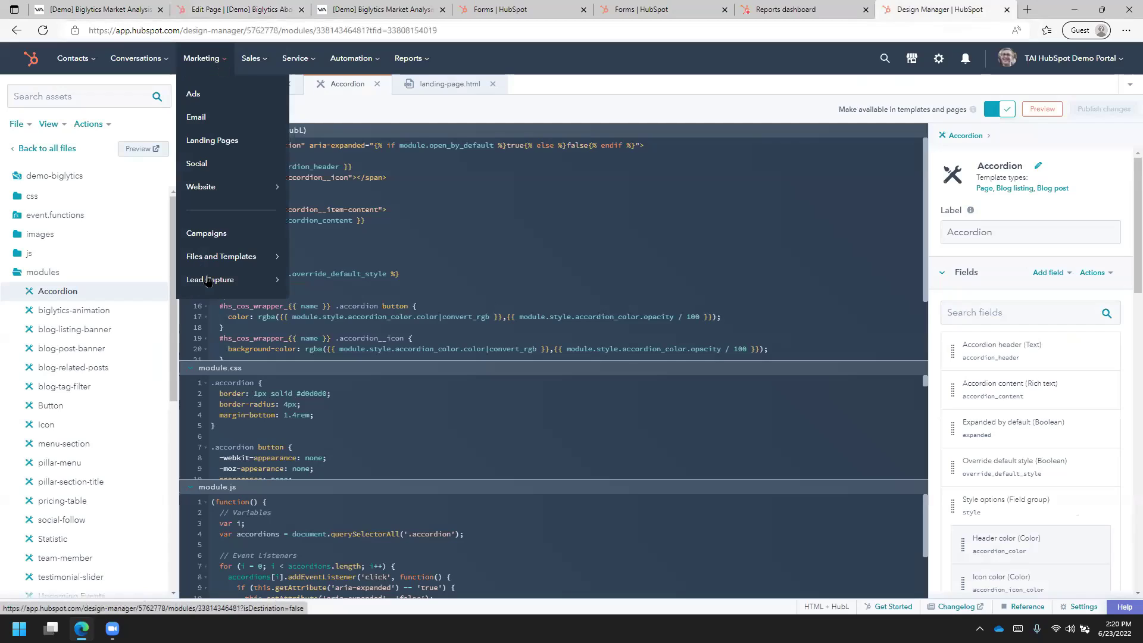
{"action": "mouse_move", "coordinate": [241, 263]}
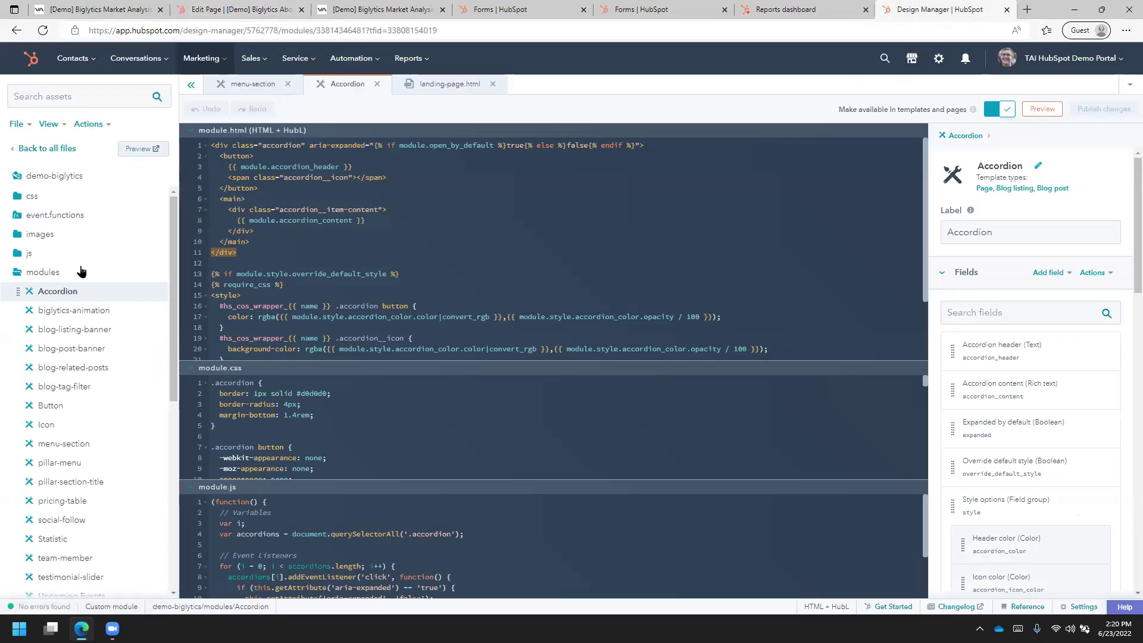
{"action": "scroll", "coordinate": [45, 278], "scroll_direction": "down", "scroll_amount": 1}
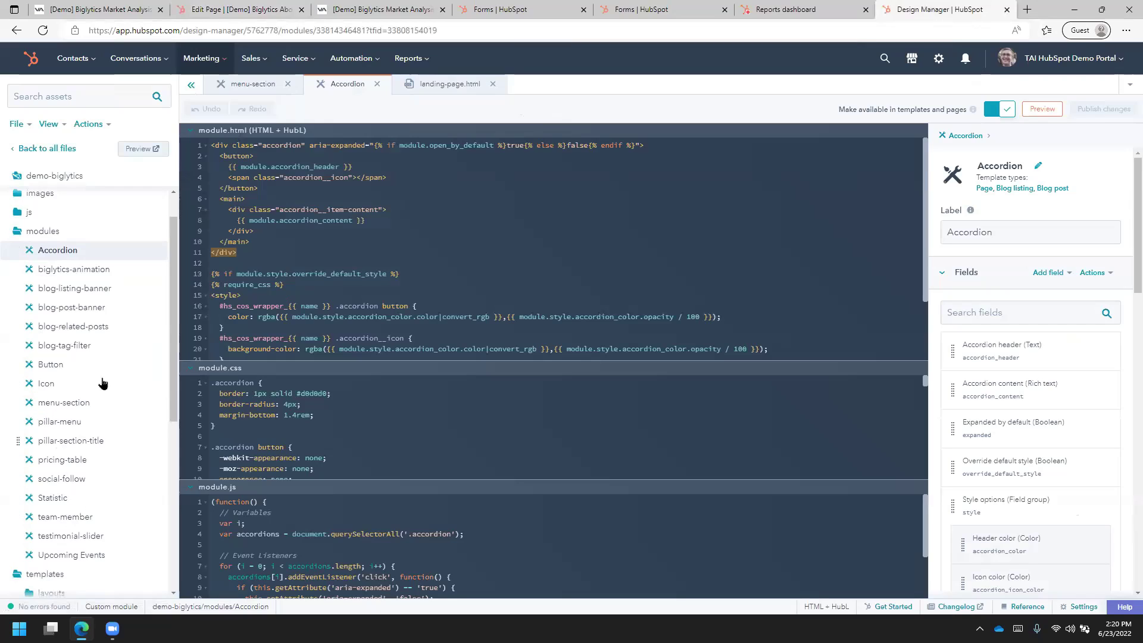
{"action": "left_click", "coordinate": [72, 522]}
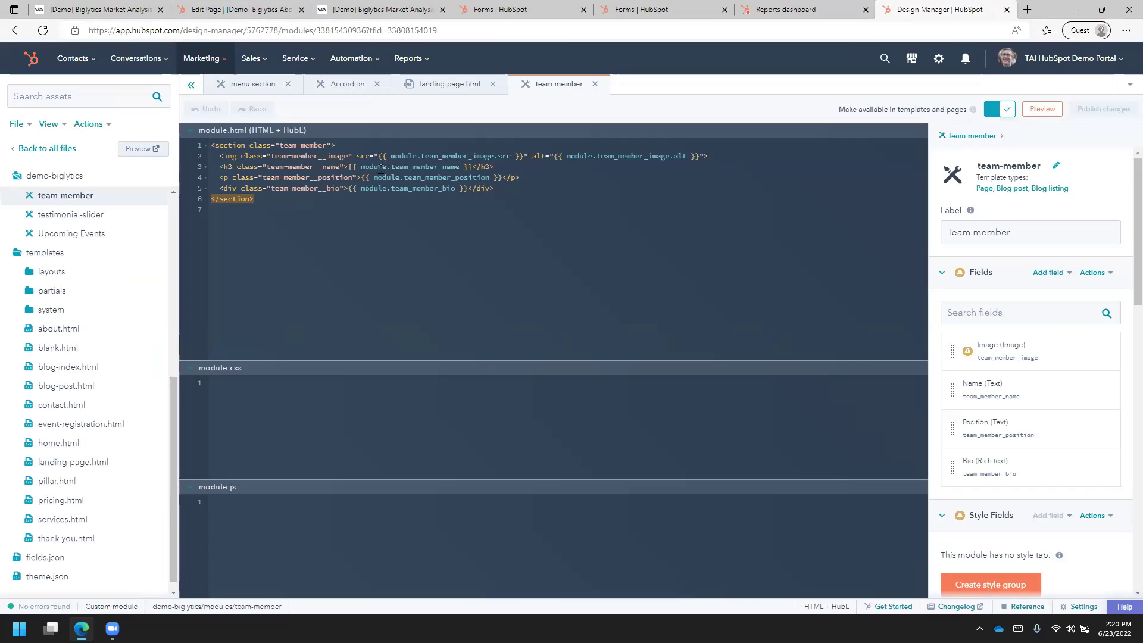
- Open the Accordion module from the theme's modules folder and examine its HTML, CSS and JavaScript code
{"action": "scroll", "coordinate": [31, 281], "scroll_direction": "up", "scroll_amount": 5}
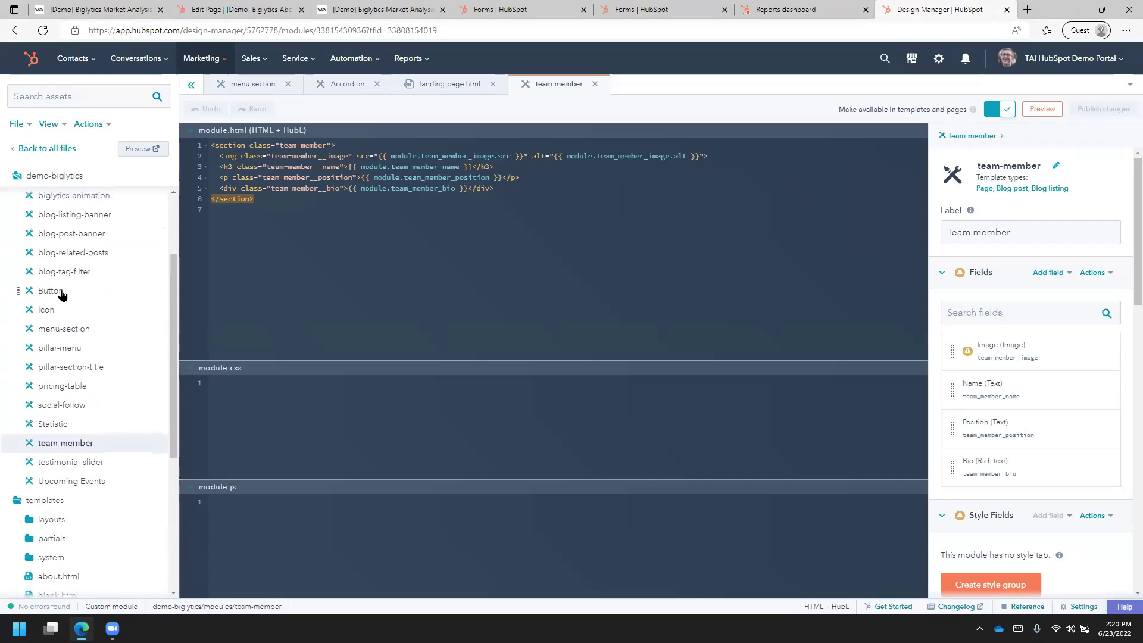
{"action": "scroll", "coordinate": [62, 294], "scroll_direction": "up", "scroll_amount": 1}
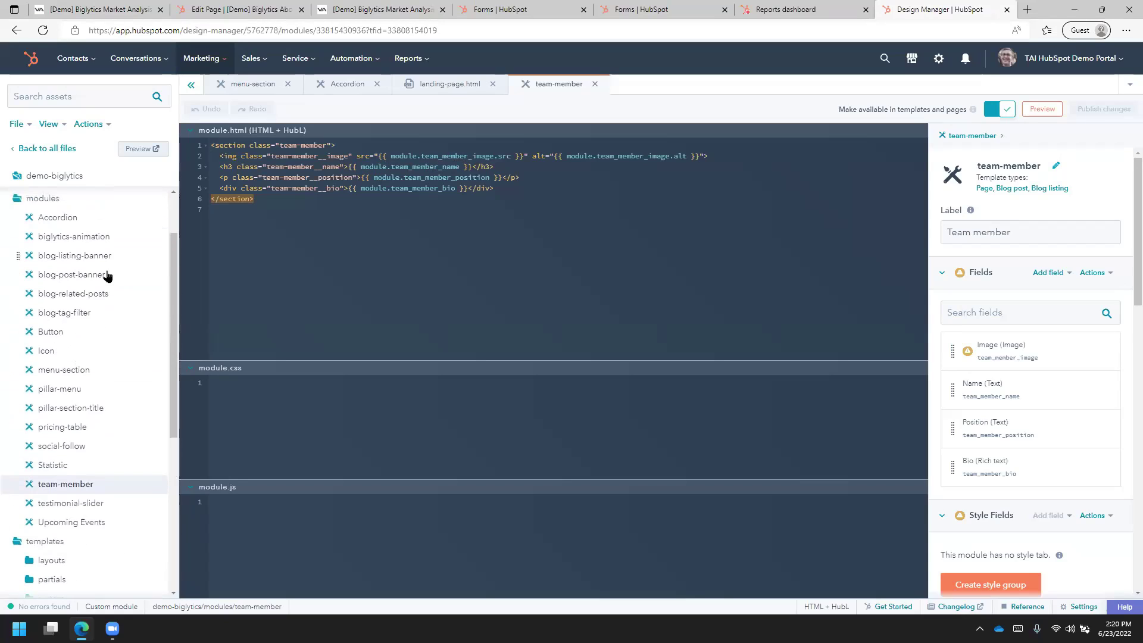
{"action": "left_click", "coordinate": [57, 217]}
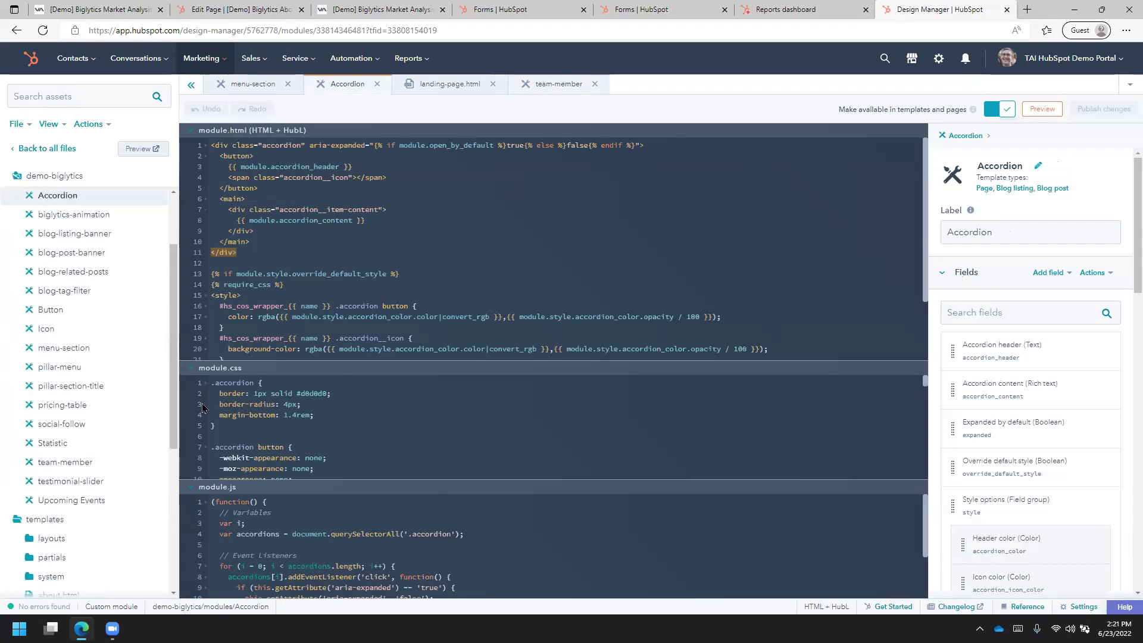
{"action": "scroll", "coordinate": [250, 524], "scroll_direction": "down", "scroll_amount": 3}
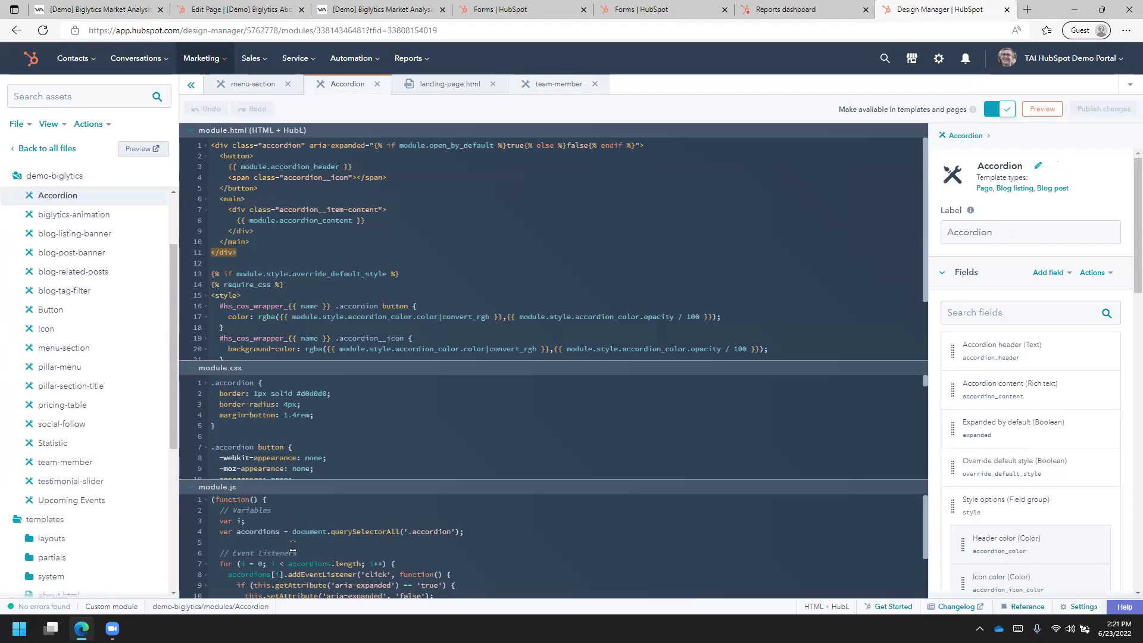
{"action": "scroll", "coordinate": [319, 433], "scroll_direction": "down", "scroll_amount": 2}
{"action": "scroll", "coordinate": [319, 435], "scroll_direction": "up", "scroll_amount": 2}
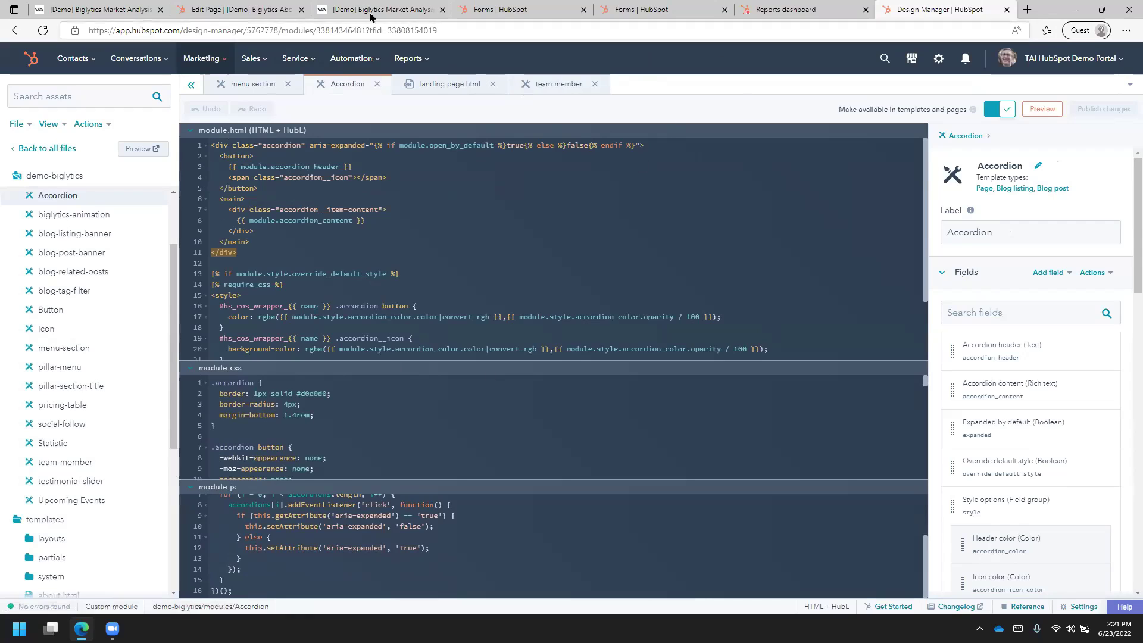
- Return to the About page editor and add an Accordion module above the Our Team heading
{"action": "left_click", "coordinate": [271, 10]}
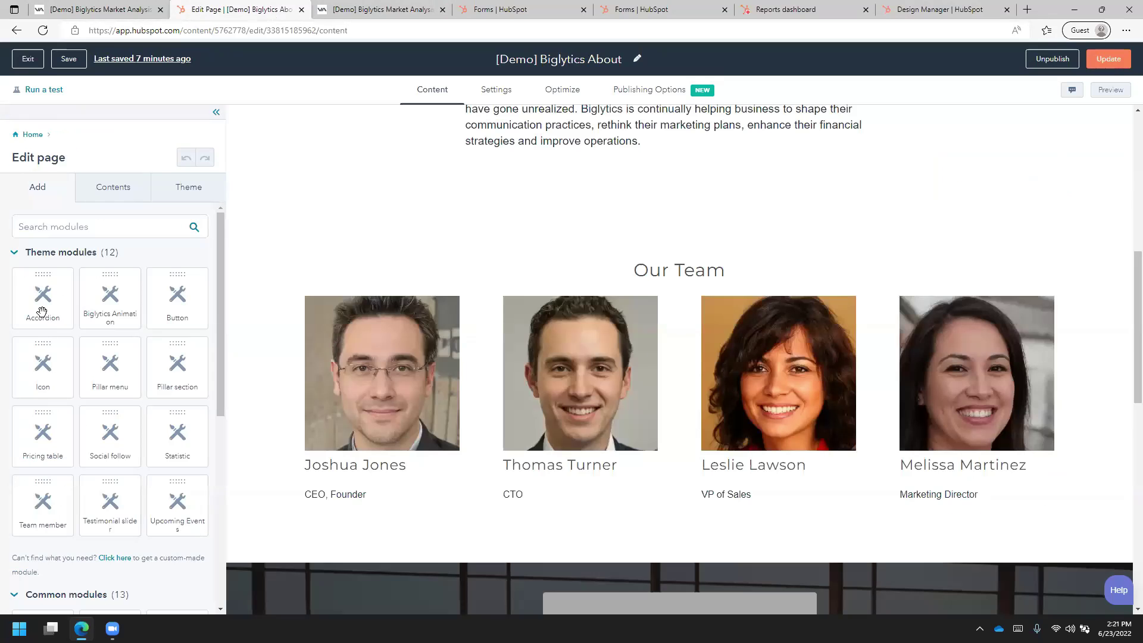
{"action": "left_click_drag", "start_coordinate": [42, 311], "coordinate": [438, 255]}
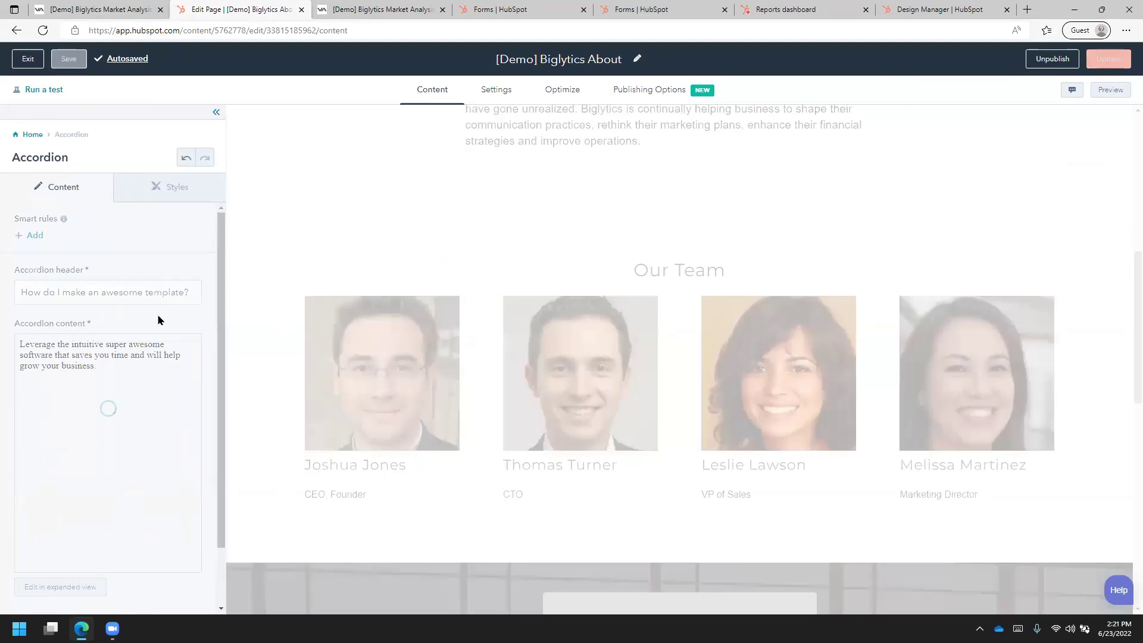
{"action": "scroll", "coordinate": [122, 324], "scroll_direction": "down", "scroll_amount": 3}
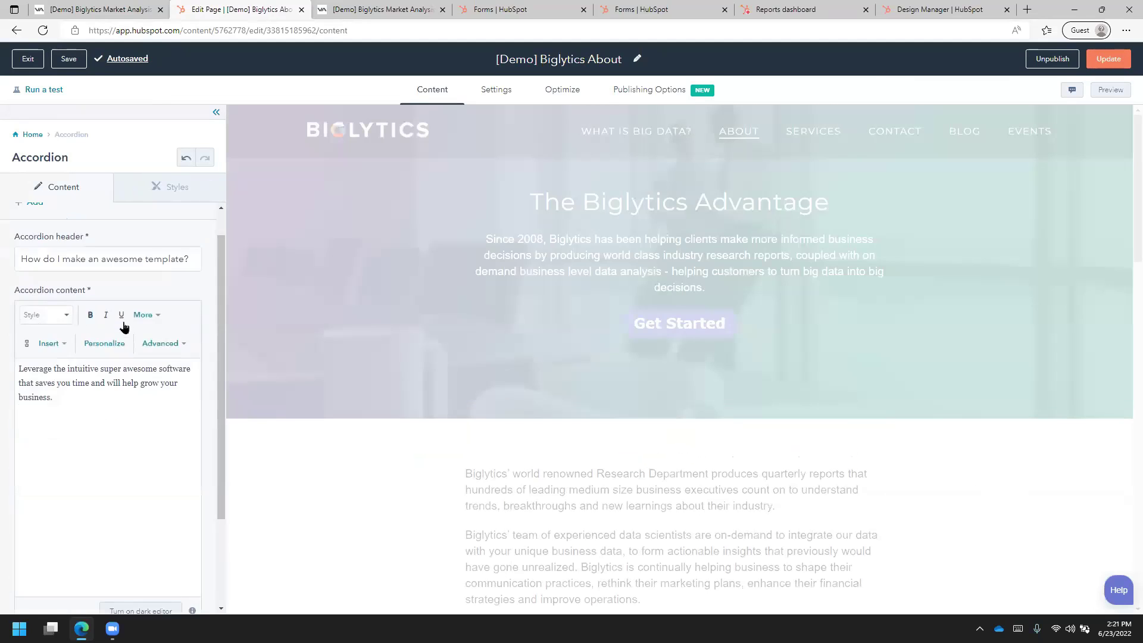
{"action": "scroll", "coordinate": [124, 326], "scroll_direction": "up", "scroll_amount": 3}
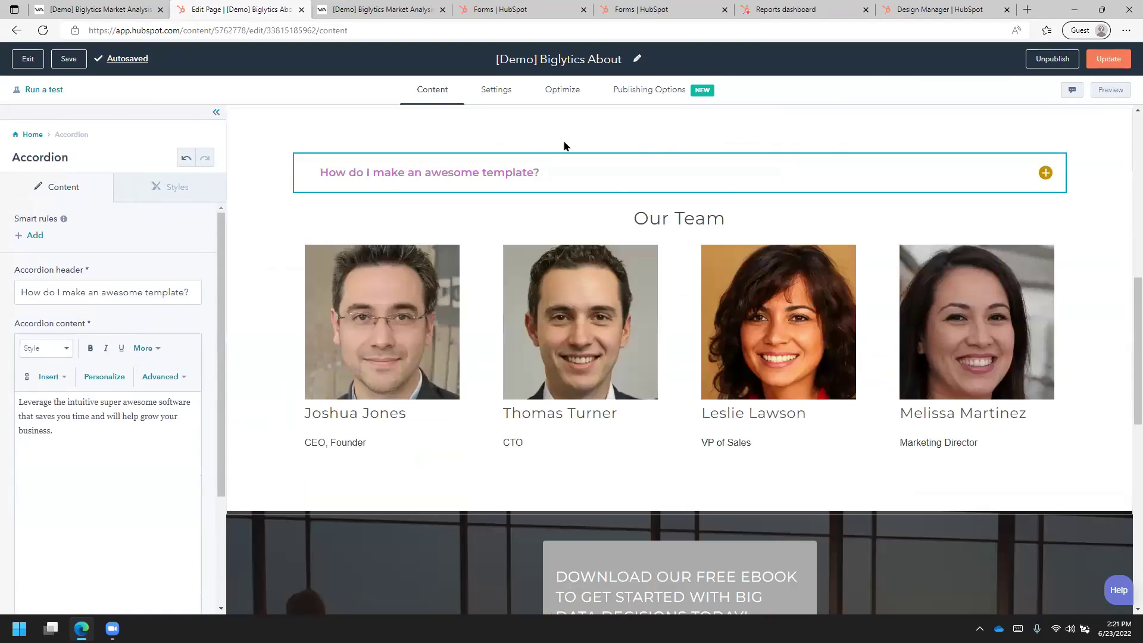
- Test the new accordion on the page by expanding and collapsing it several times
{"action": "left_click", "coordinate": [1046, 174]}
{"action": "left_click", "coordinate": [1046, 174]}
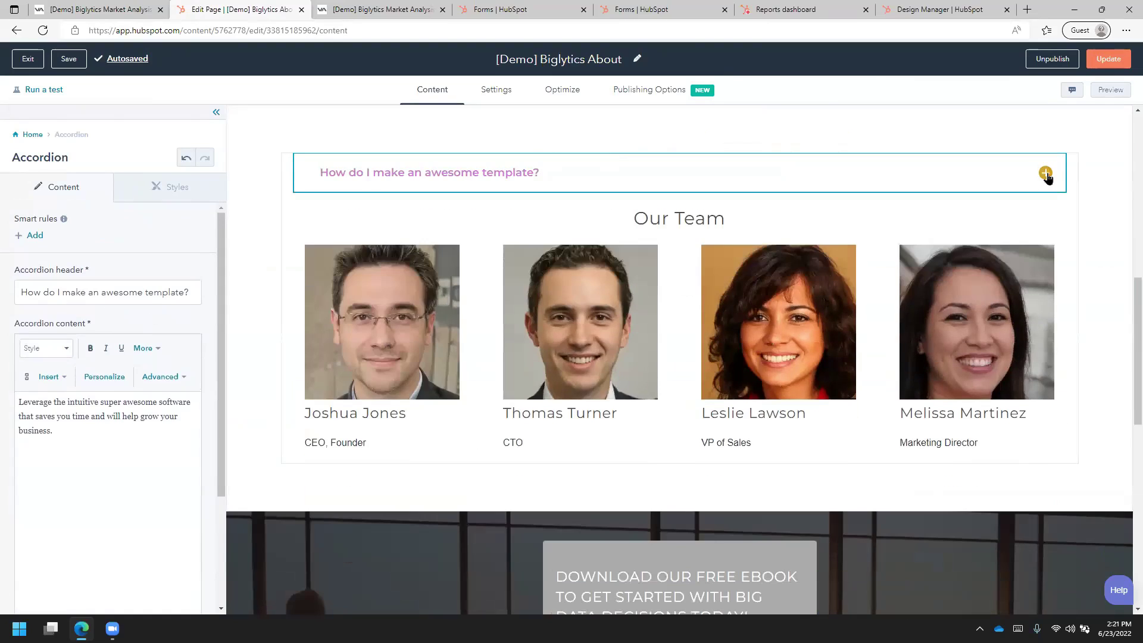
{"action": "left_click", "coordinate": [1046, 174]}
{"action": "left_click", "coordinate": [1046, 174]}
{"action": "left_click", "coordinate": [1046, 174]}
{"action": "left_click", "coordinate": [1046, 174]}
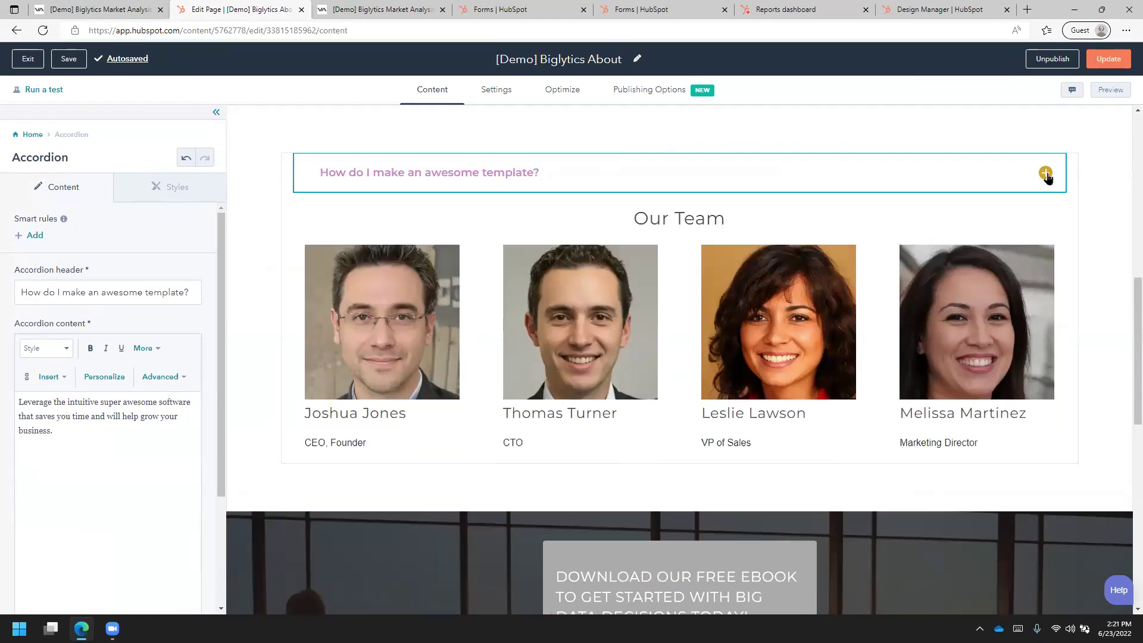